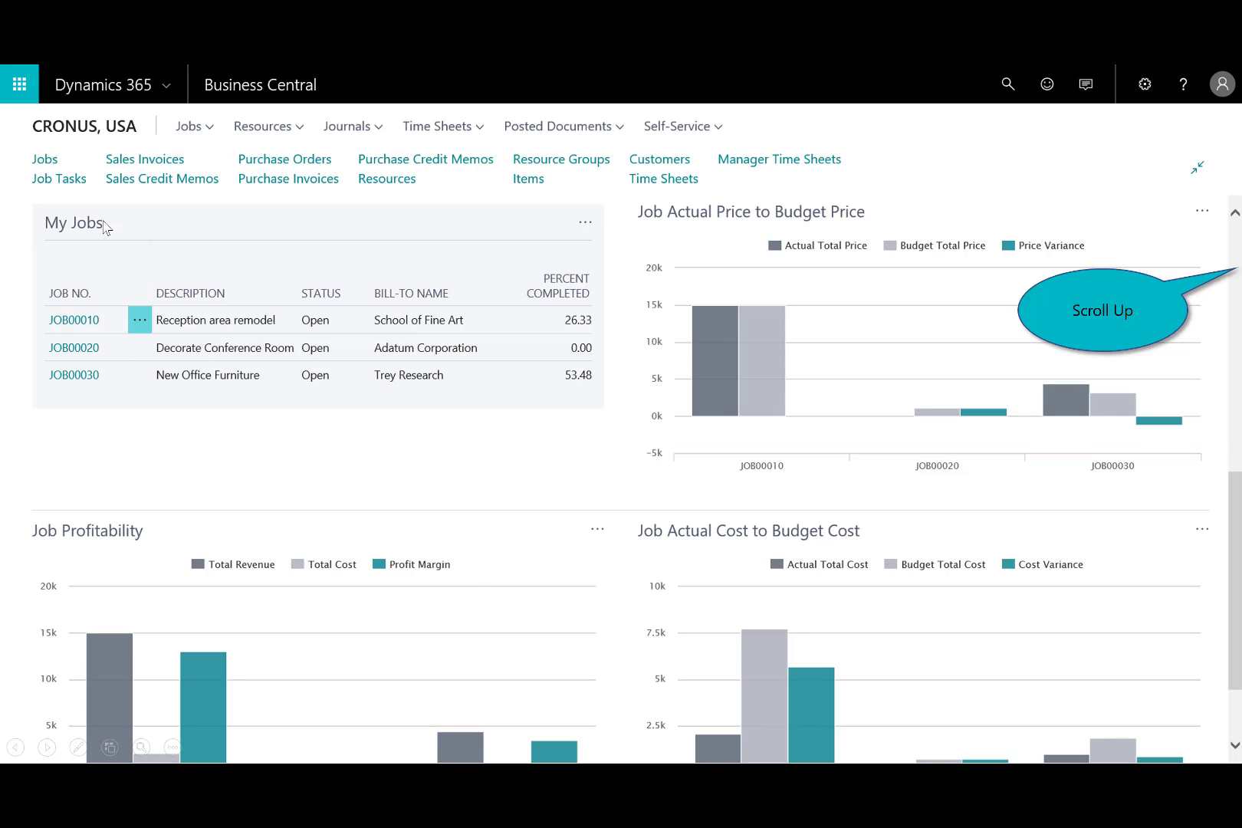
# - Start a new job based on an existing job, with description New Office Remodel and the bill-to customer number, and proceed to copying tasks
pyautogui.scroll(5, 1230, 264)
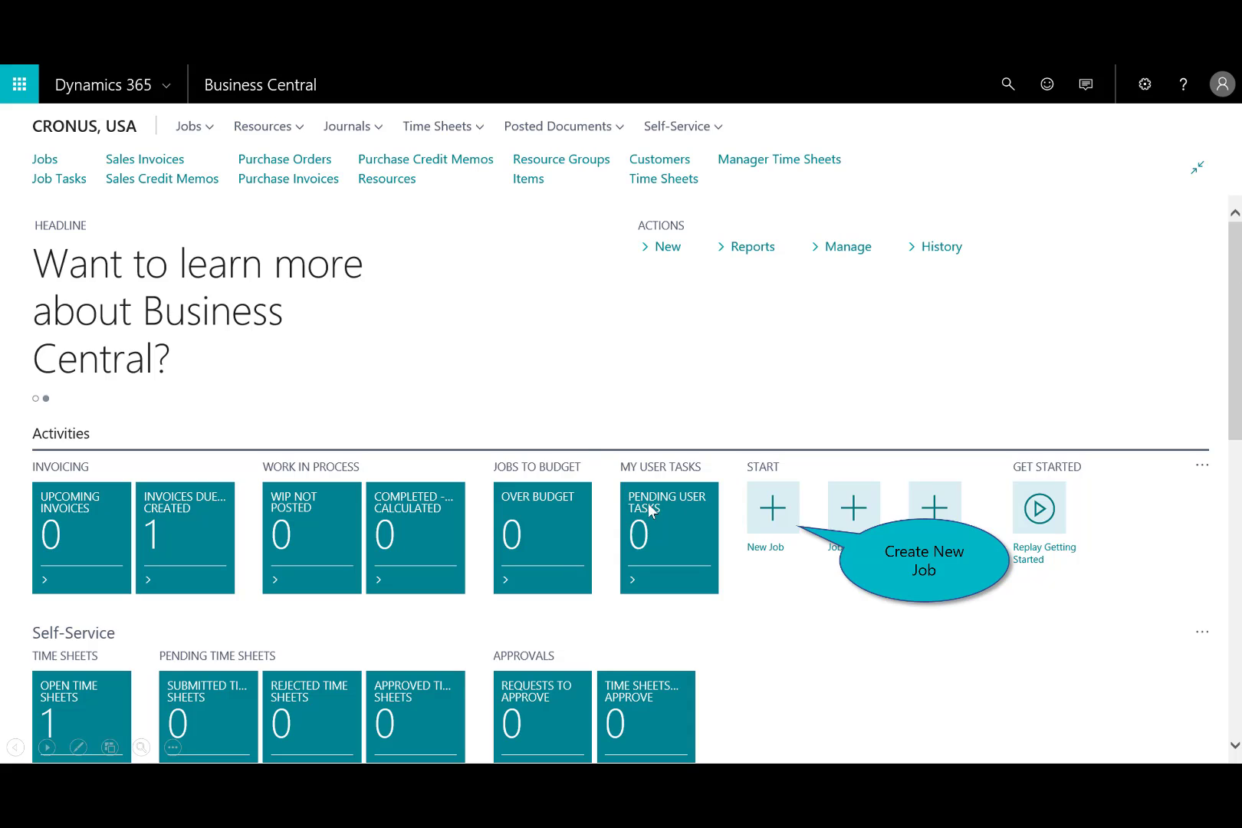
pyautogui.click(768, 518)
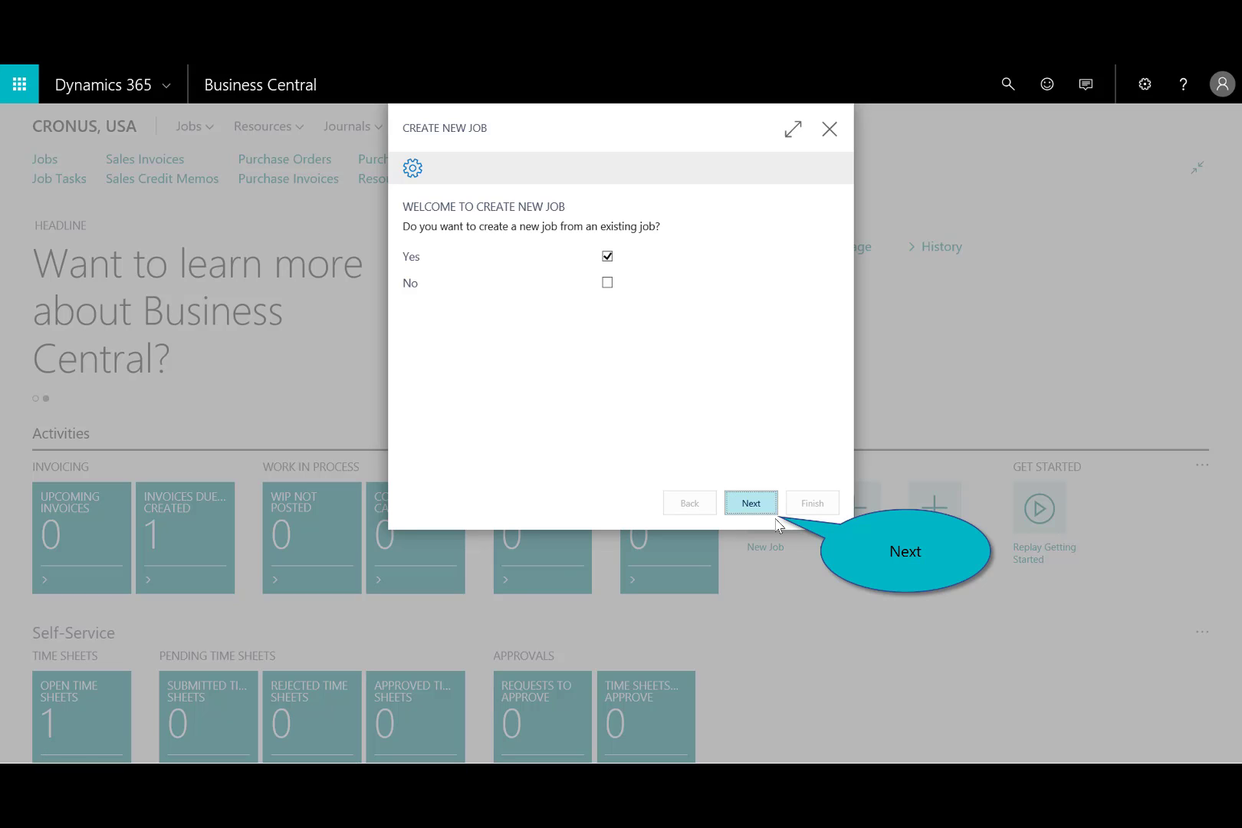
pyautogui.click(759, 511)
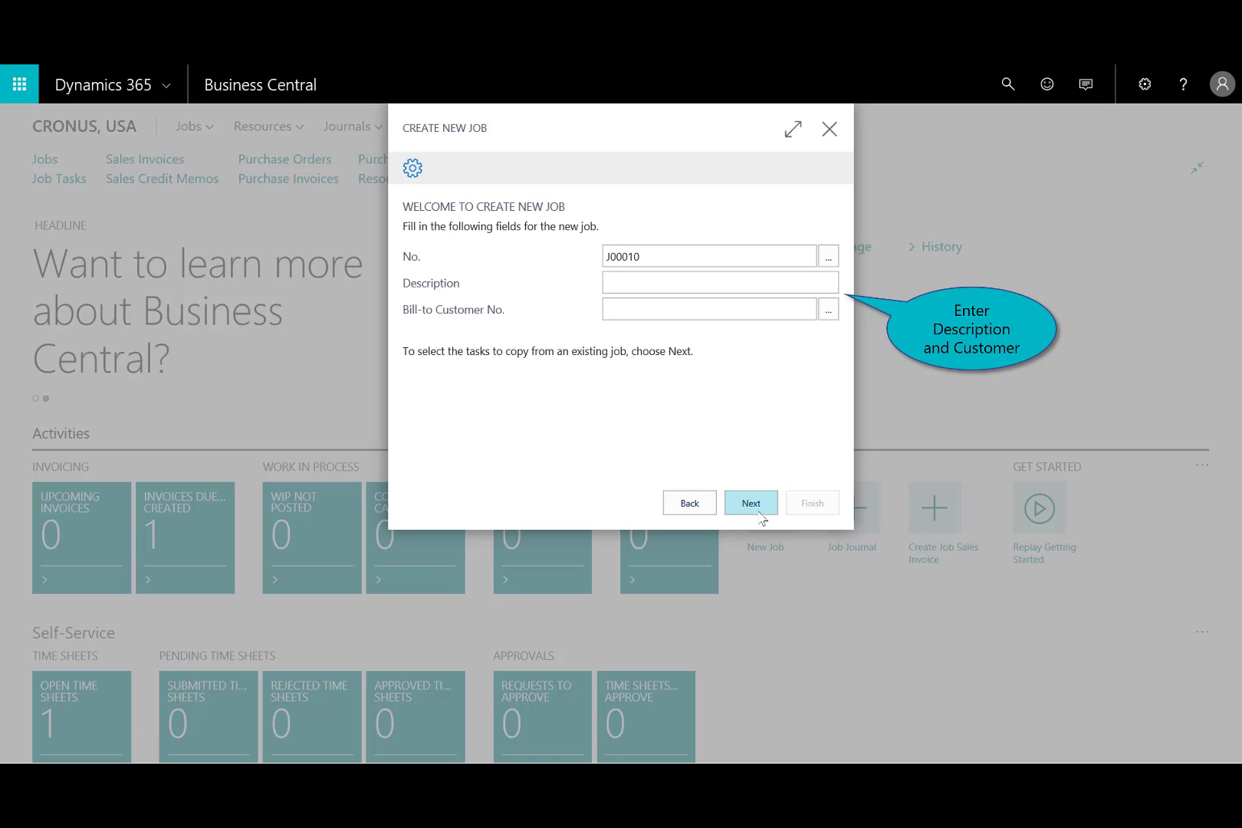
pyautogui.click(775, 291)
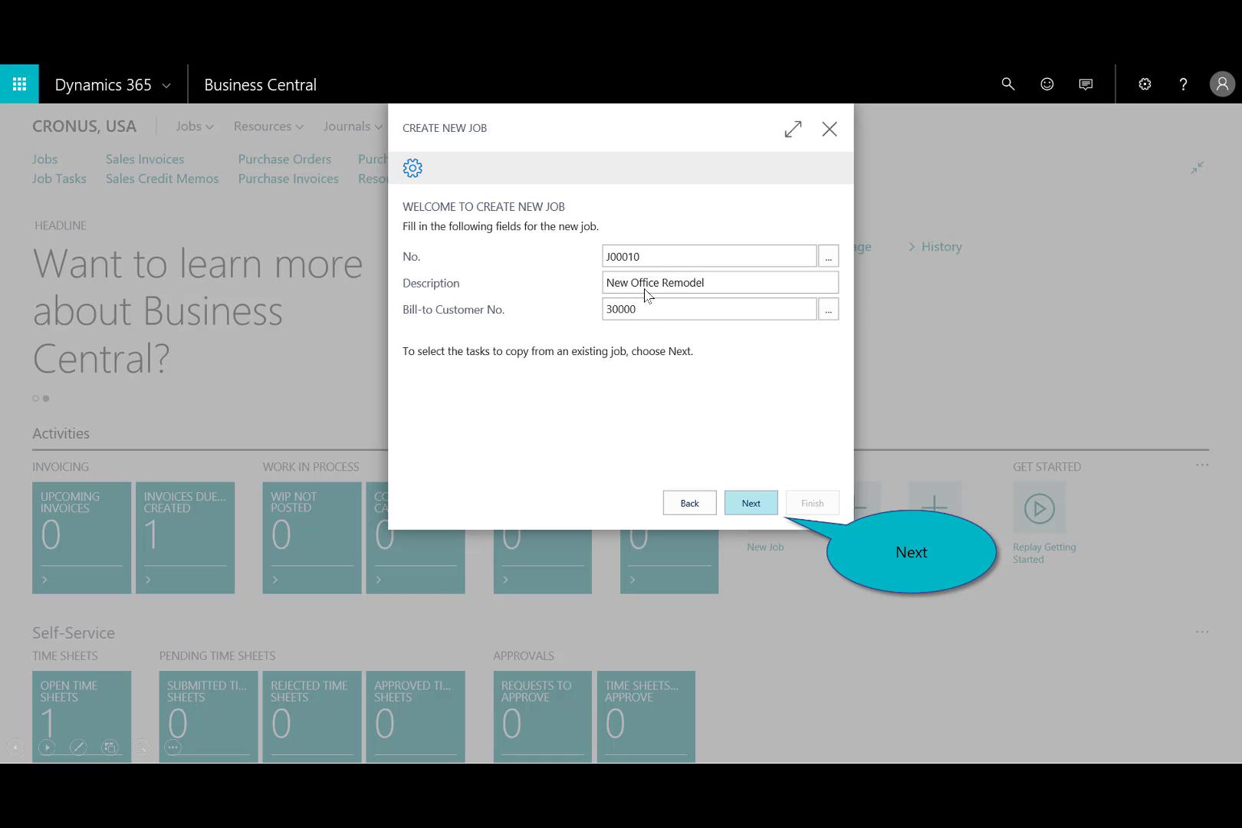
pyautogui.click(752, 504)
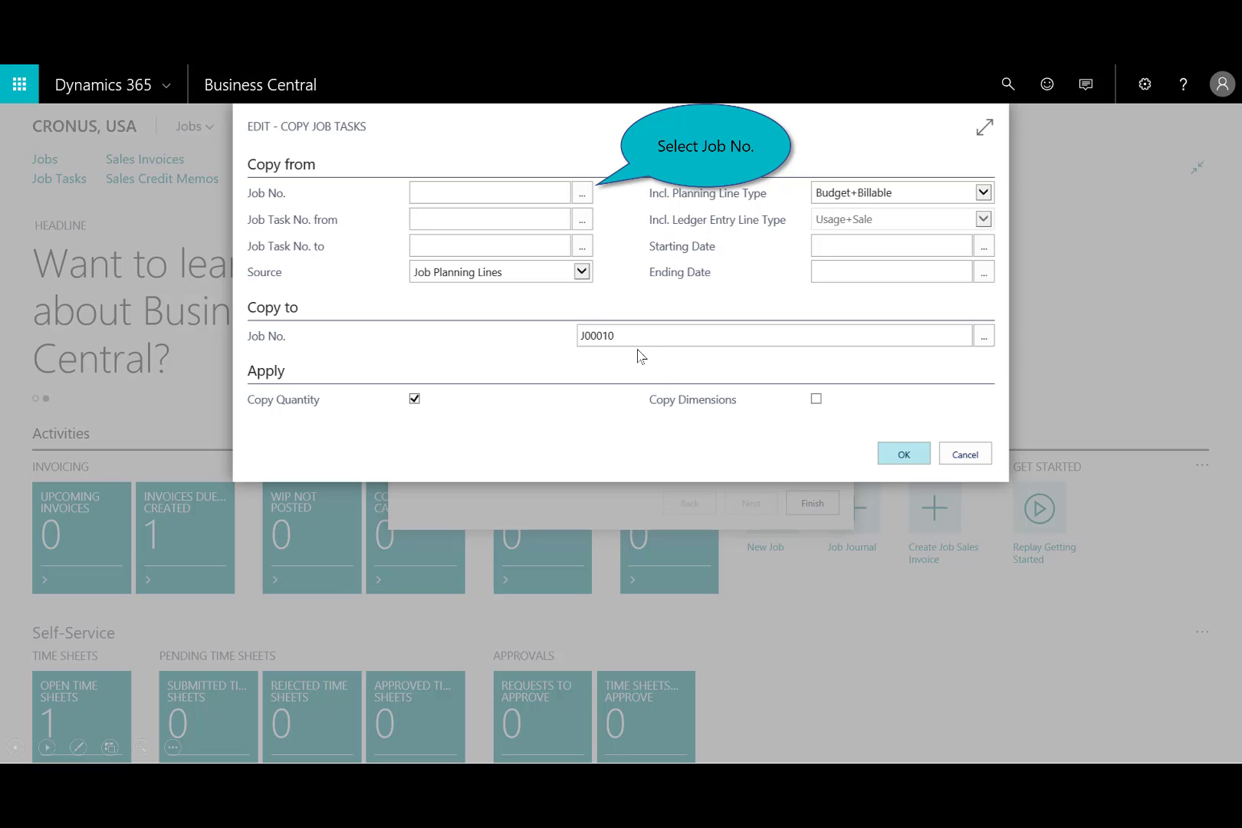
# - Copy all job tasks from JOB00010, Reception area remodel, into the new job and finish creating it
pyautogui.click(581, 195)
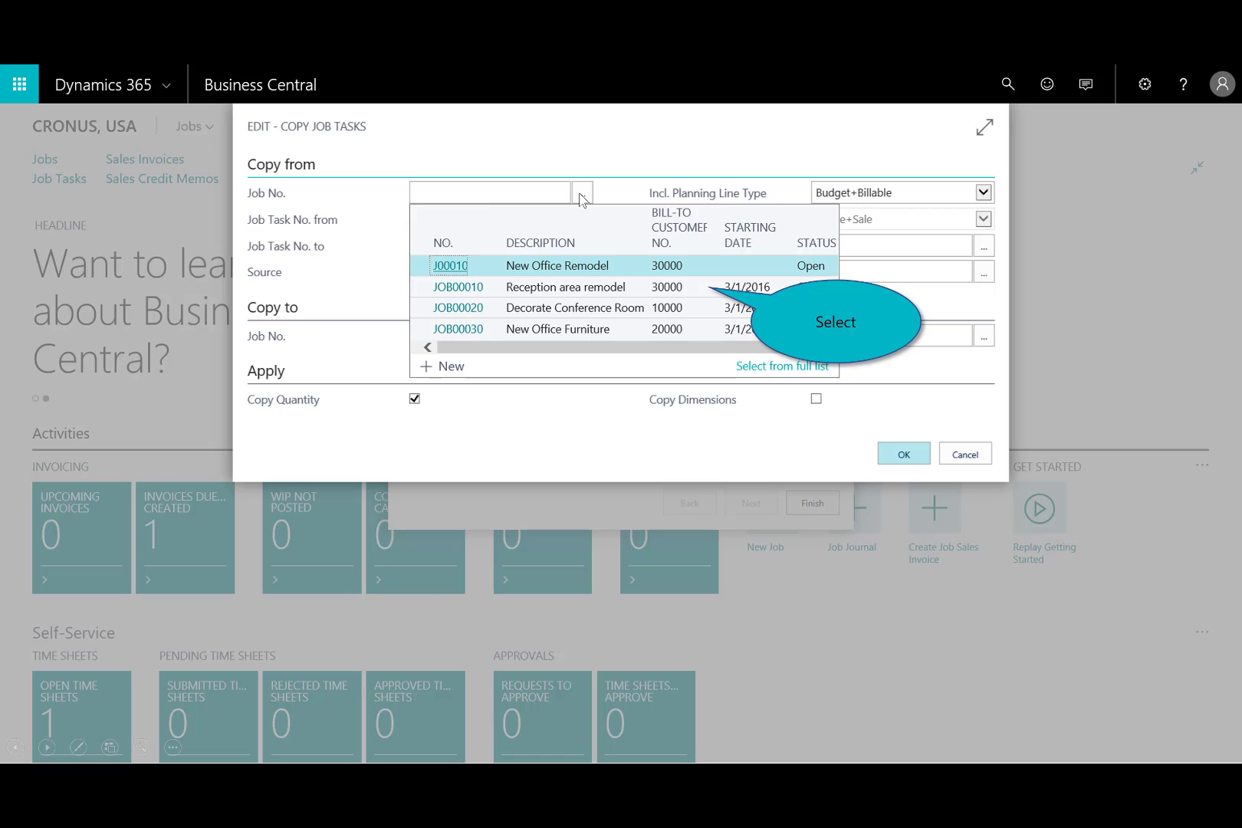
pyautogui.click(593, 294)
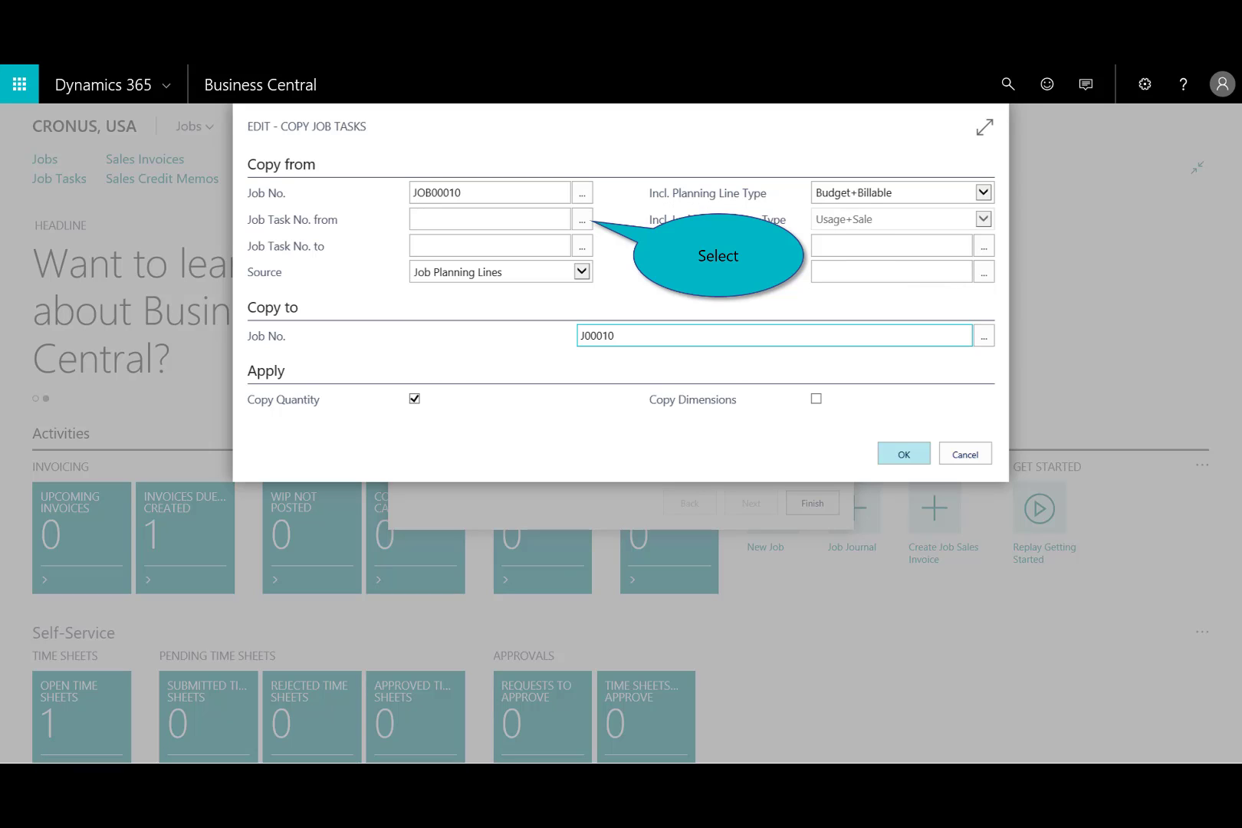
pyautogui.click(582, 222)
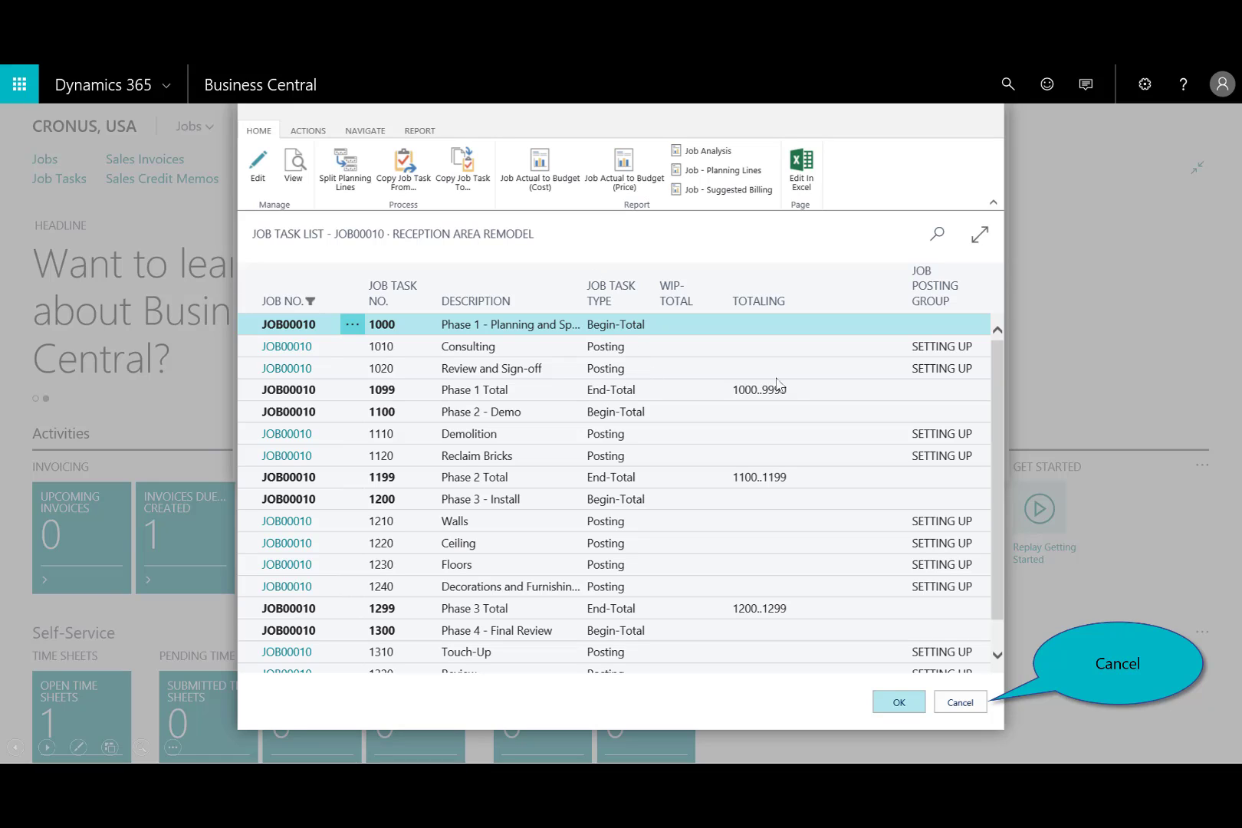
pyautogui.click(961, 703)
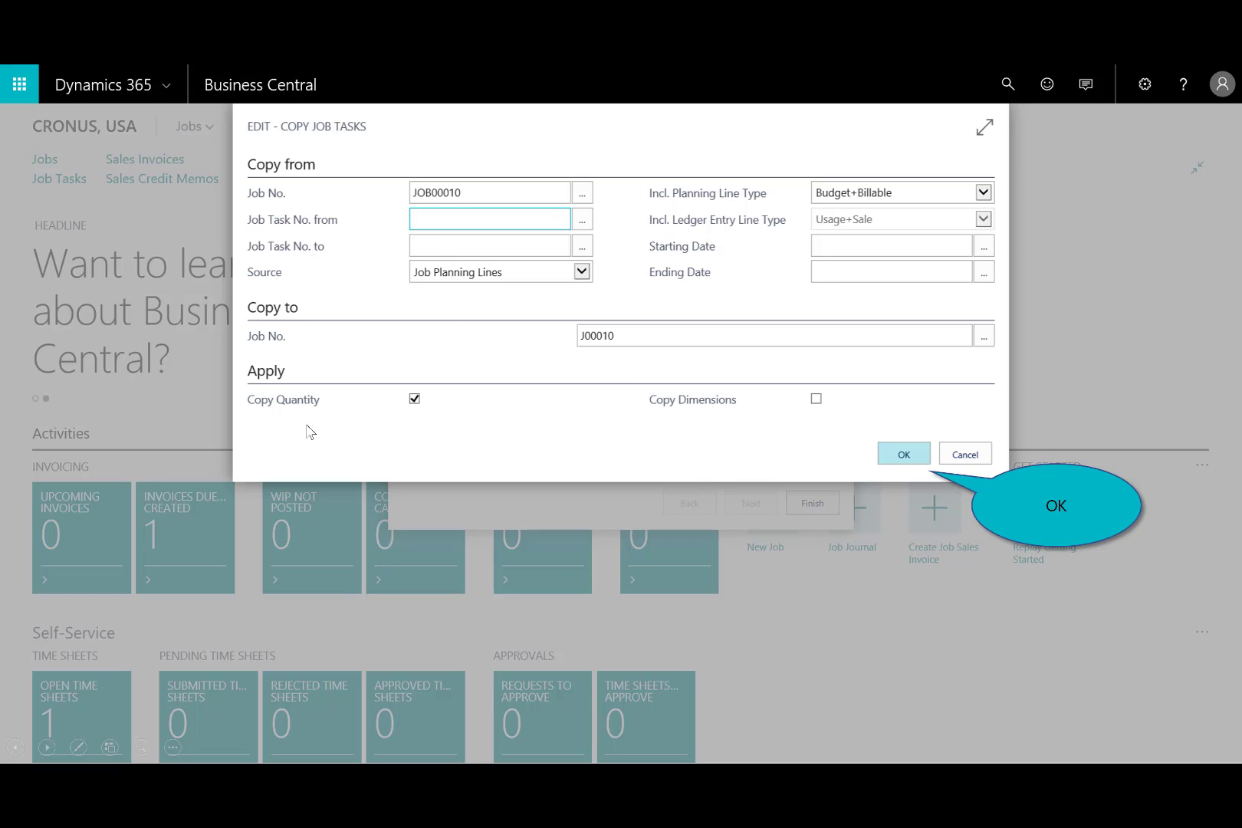
pyautogui.click(903, 455)
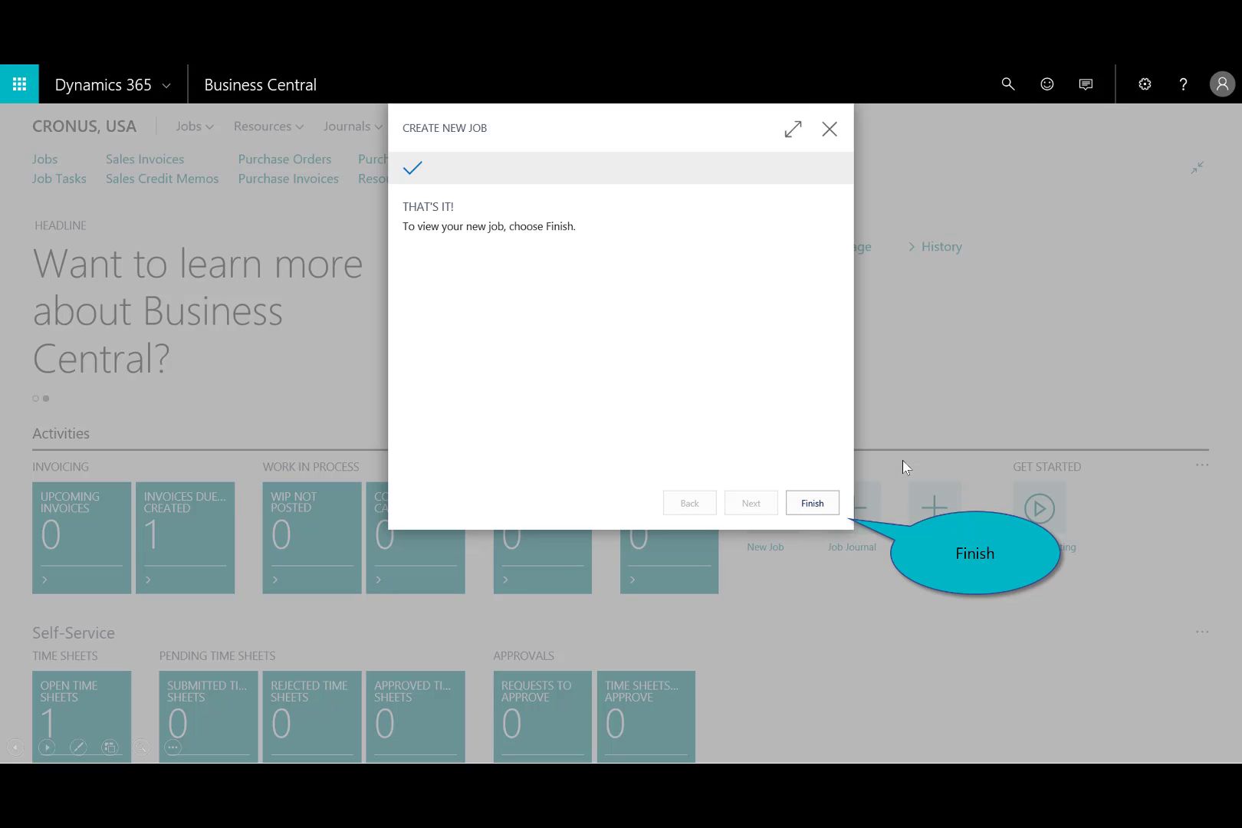
pyautogui.click(801, 504)
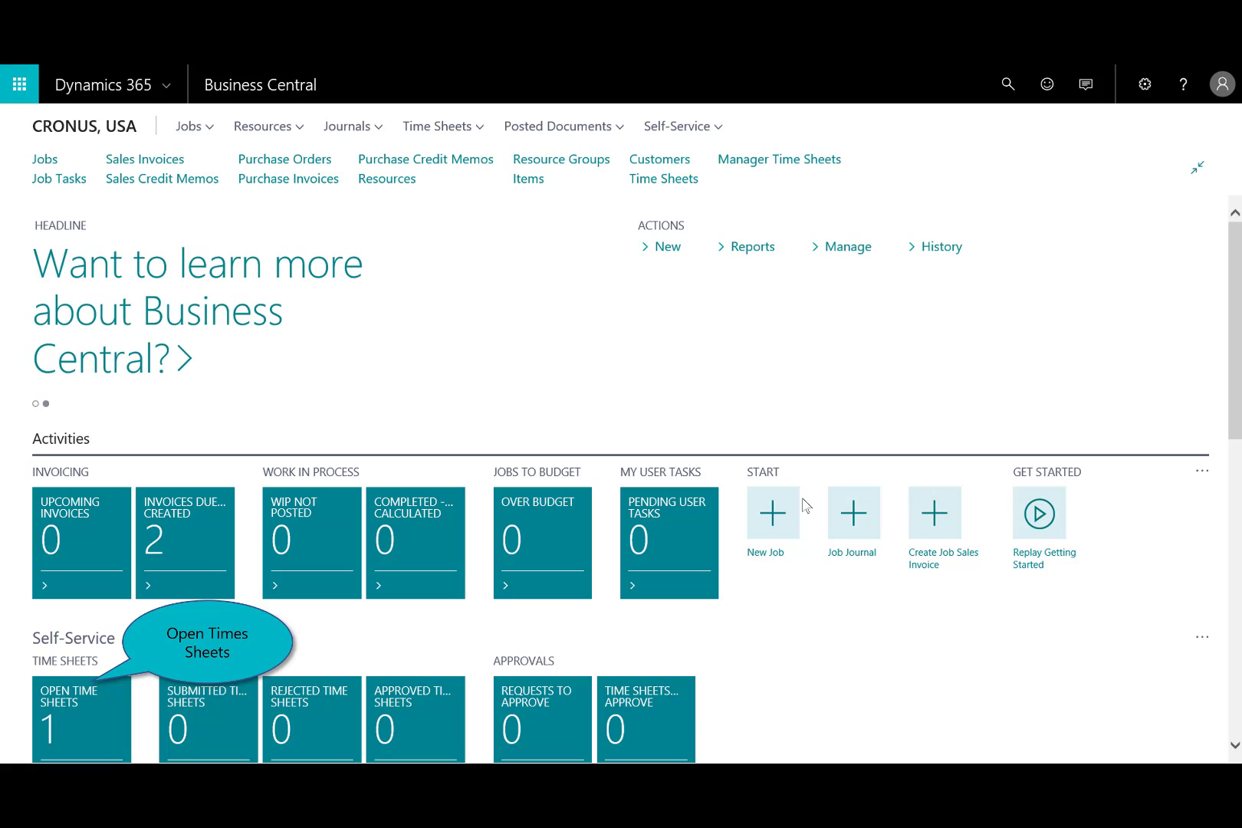
# - Open time sheet TS00001 from the open time sheets and assign task 1010 Consulting to the J00010 job line
pyautogui.click(70, 706)
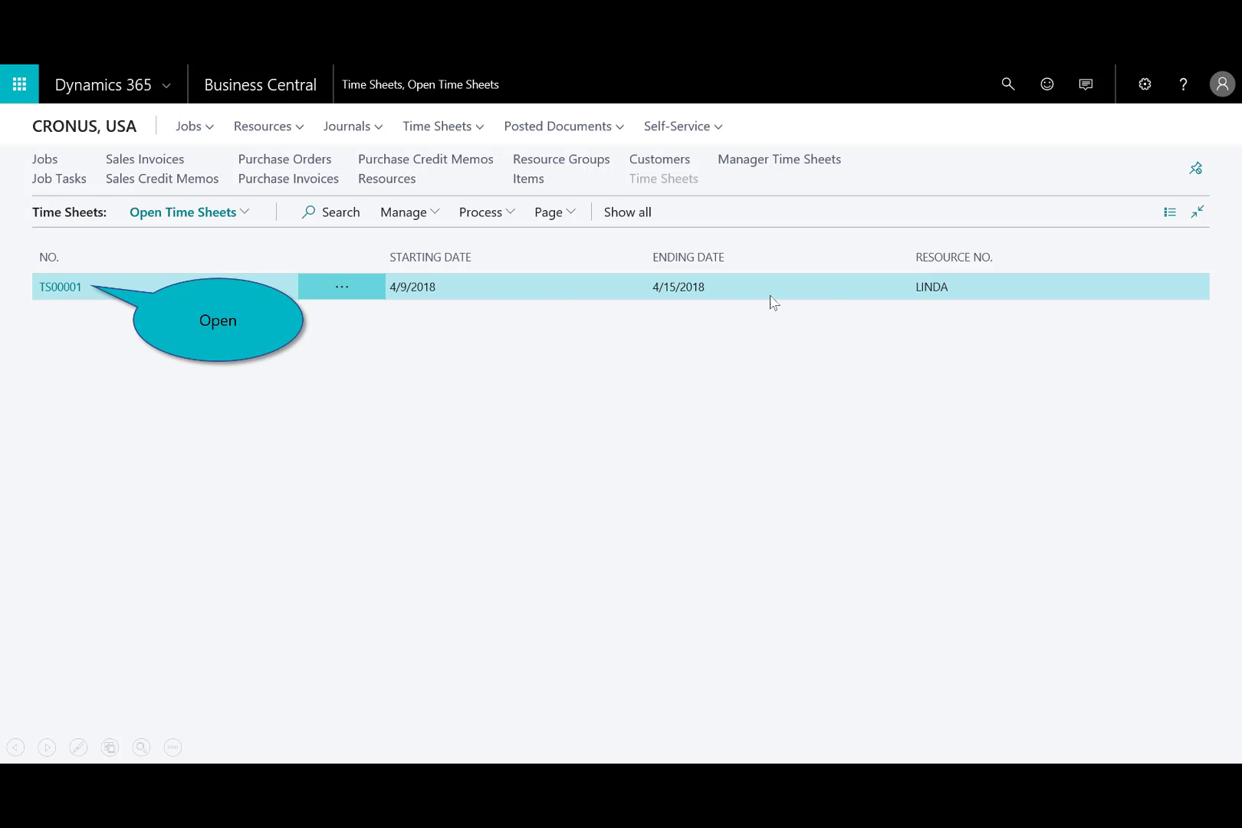
pyautogui.click(58, 290)
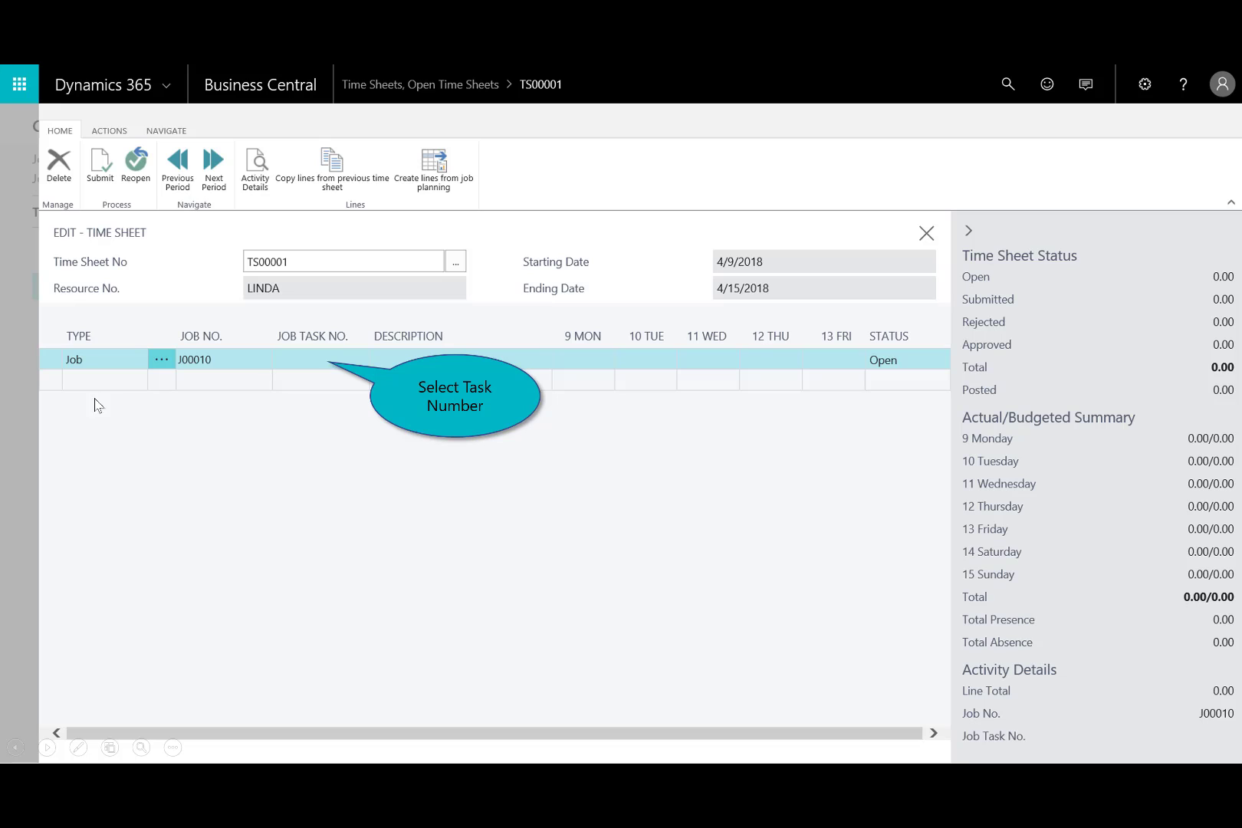
pyautogui.click(315, 360)
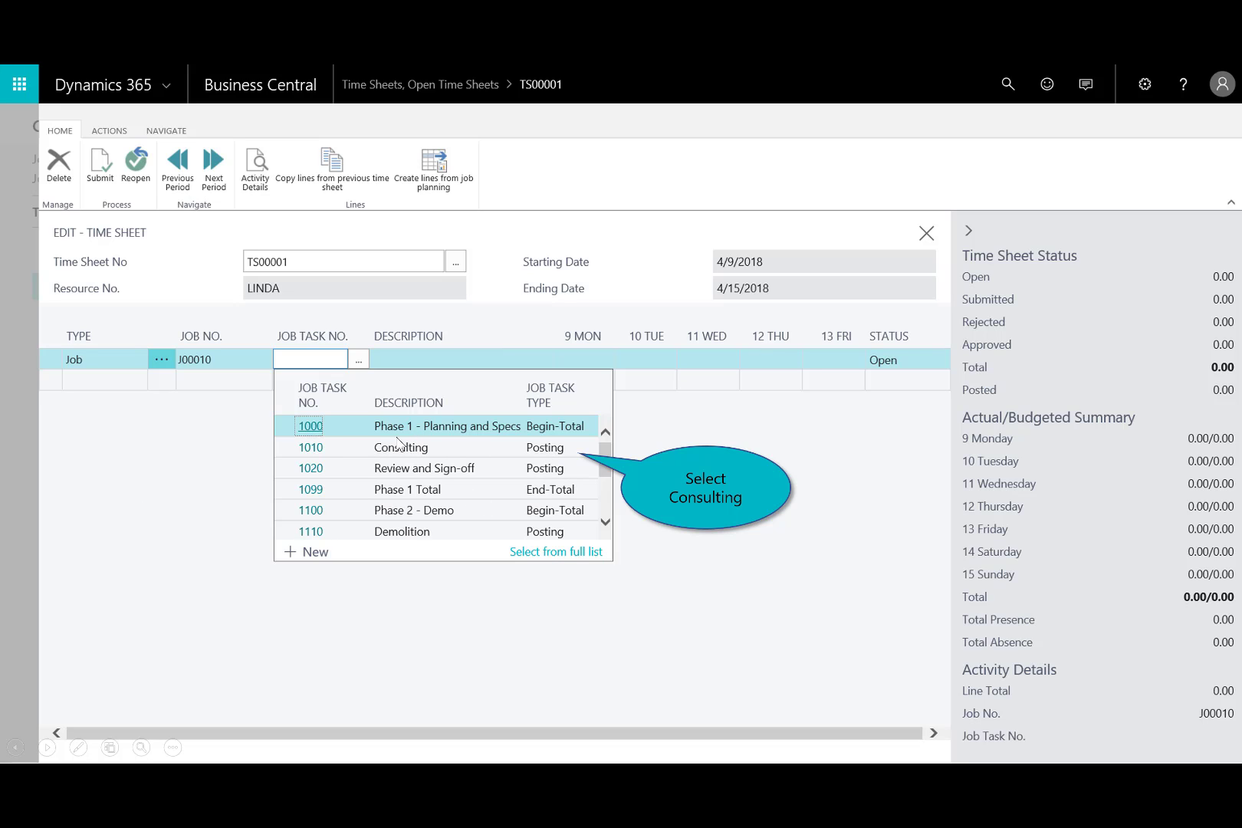
pyautogui.click(446, 447)
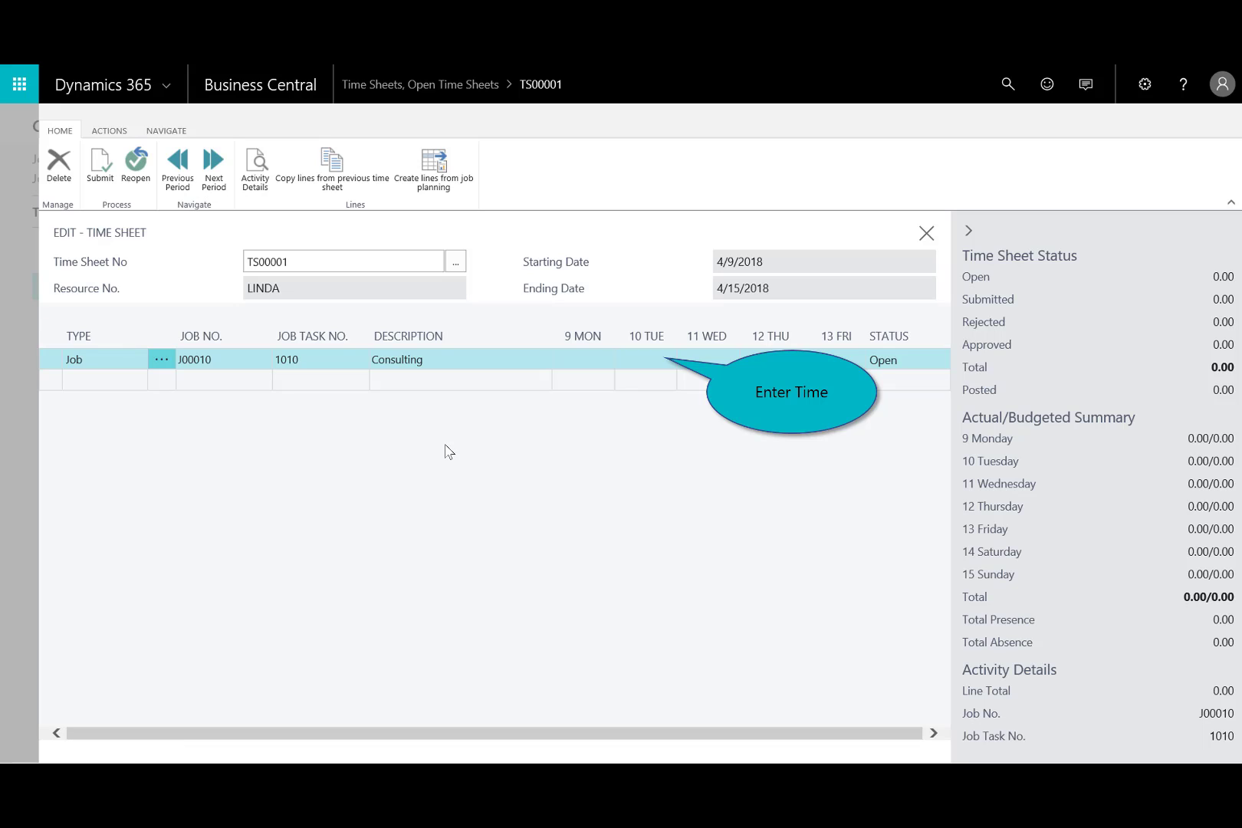
# - Enter 8 hours for Tuesday, 8 for Wednesday and 4 for Thursday on the Consulting line
pyautogui.click(639, 361)
pyautogui.write('8')
pyautogui.click(645, 363)
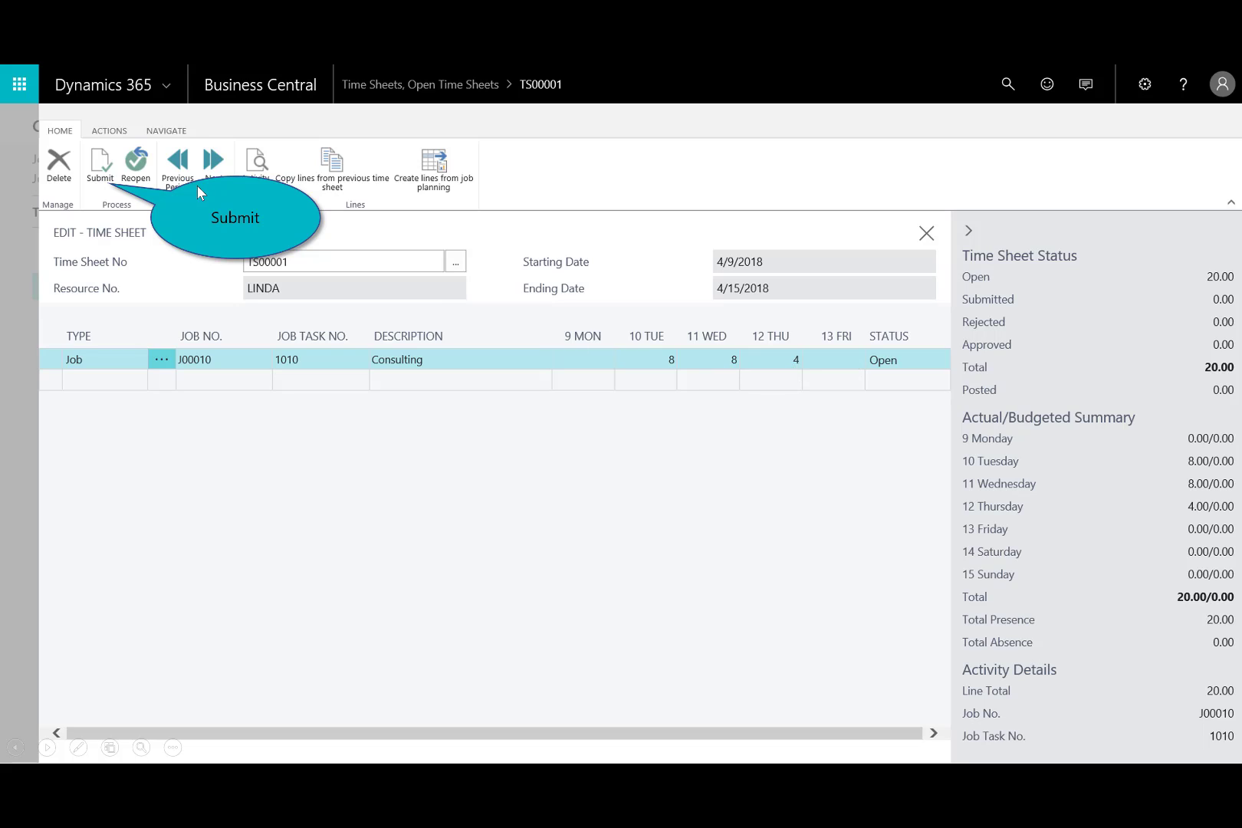
# - Submit all open lines of the time sheet for approval and close it
pyautogui.click(107, 172)
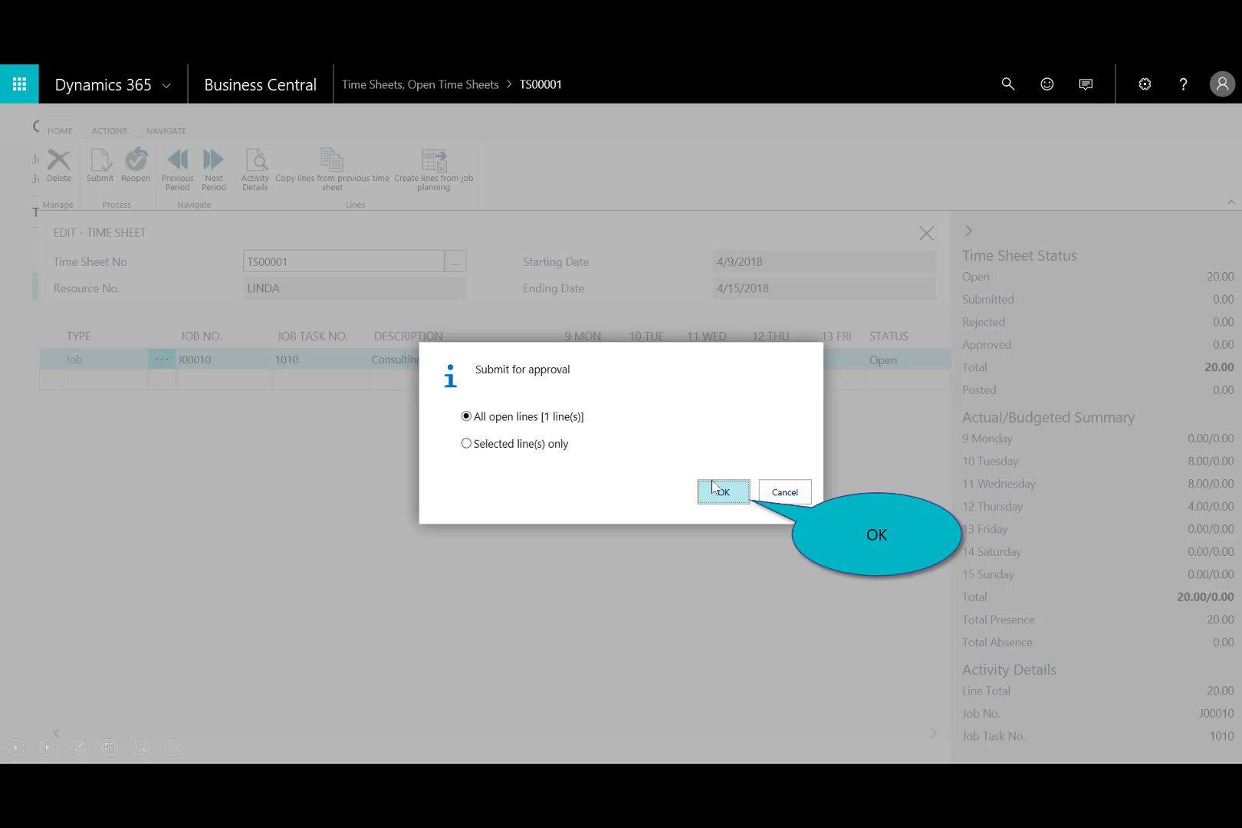
pyautogui.click(730, 496)
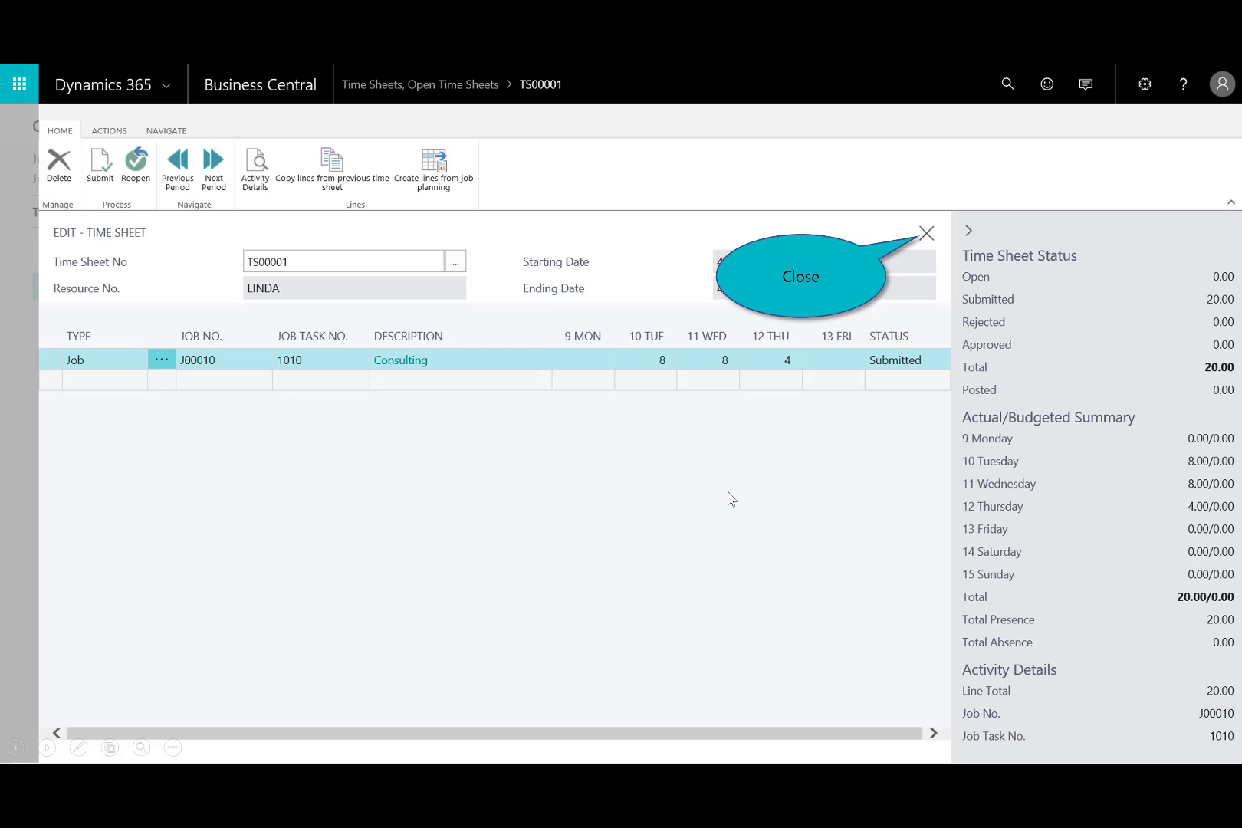
pyautogui.click(918, 241)
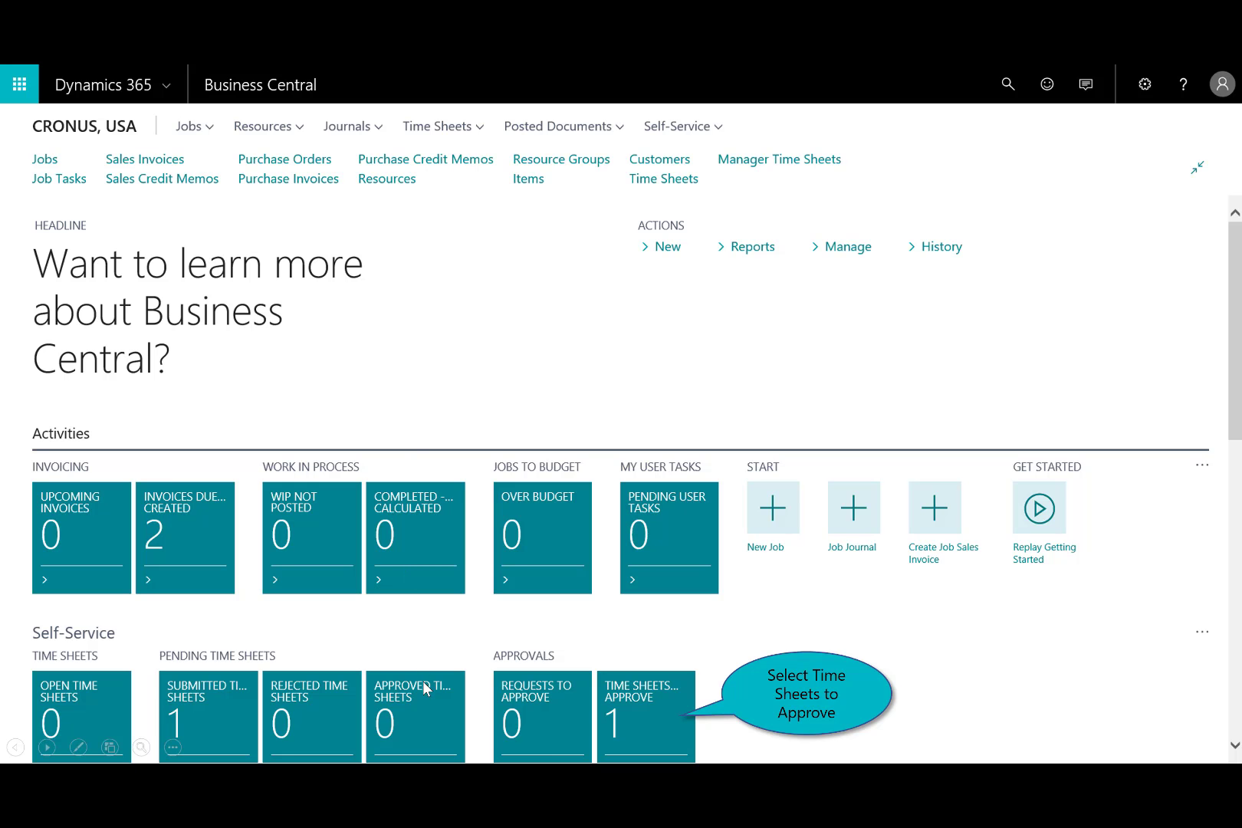
# - Open TS00001 from the time sheets to approve, approve its Consulting line and close the time sheet
pyautogui.click(652, 705)
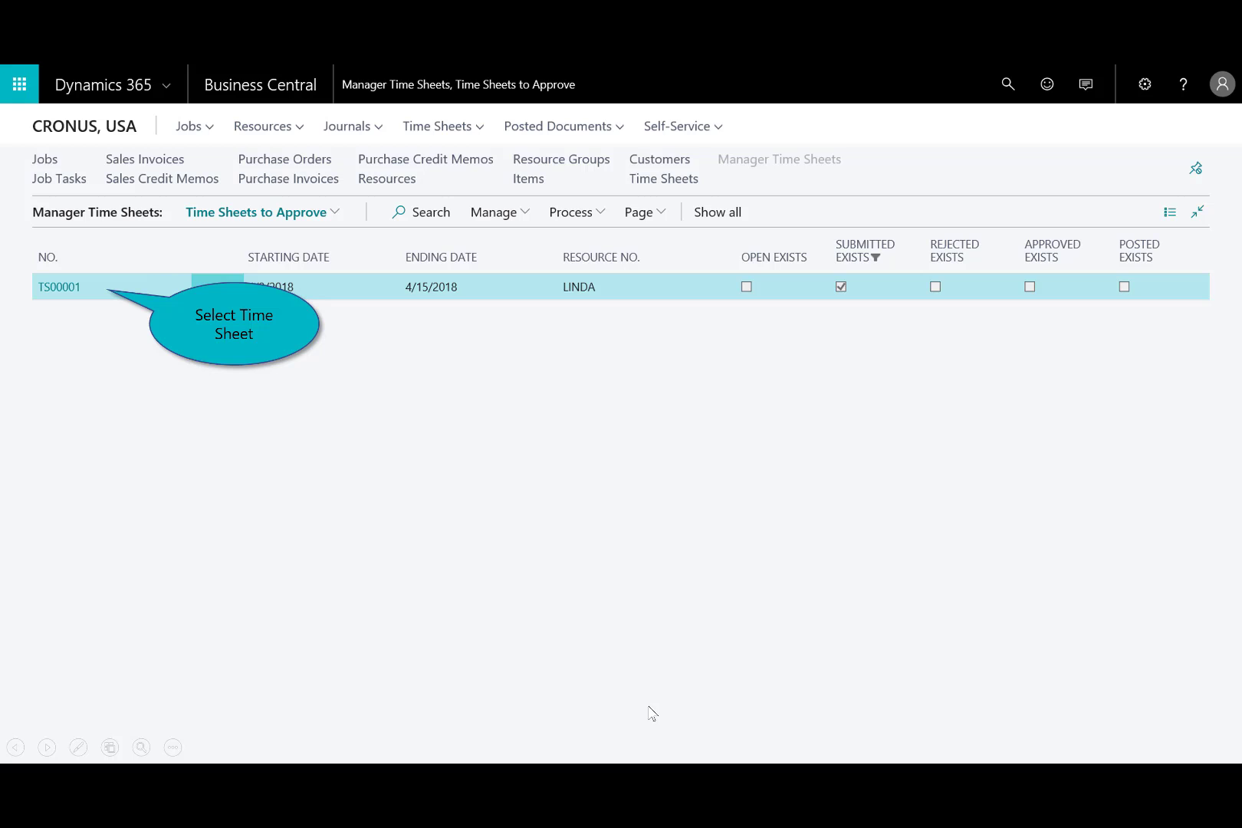
pyautogui.click(54, 293)
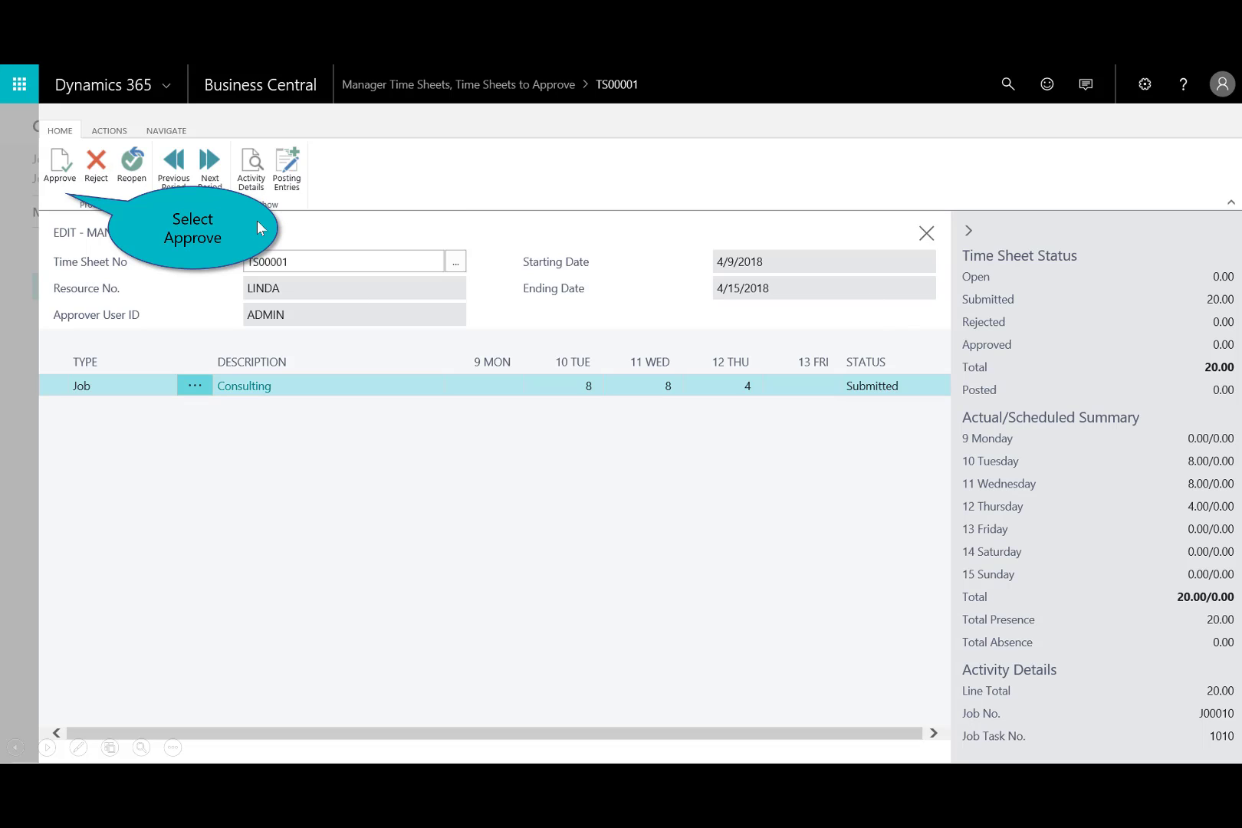
pyautogui.click(61, 169)
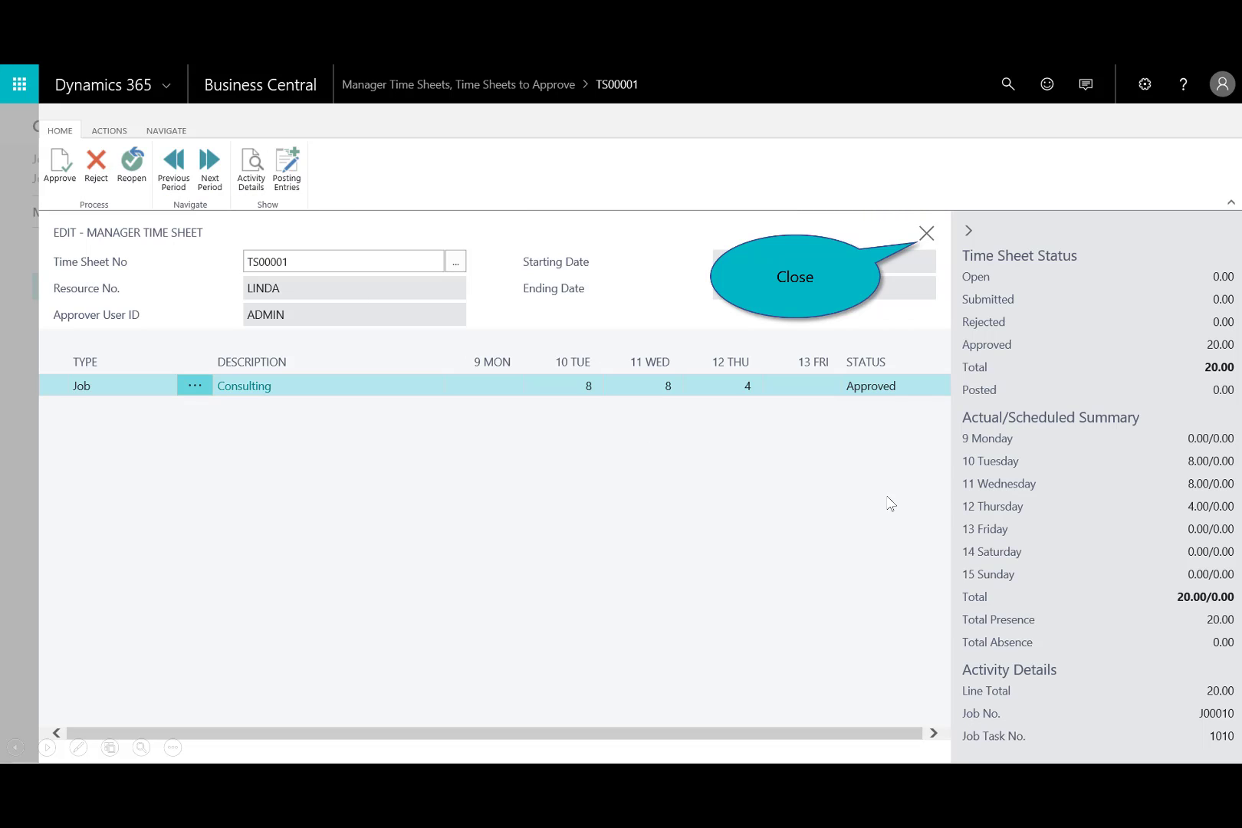
pyautogui.click(926, 233)
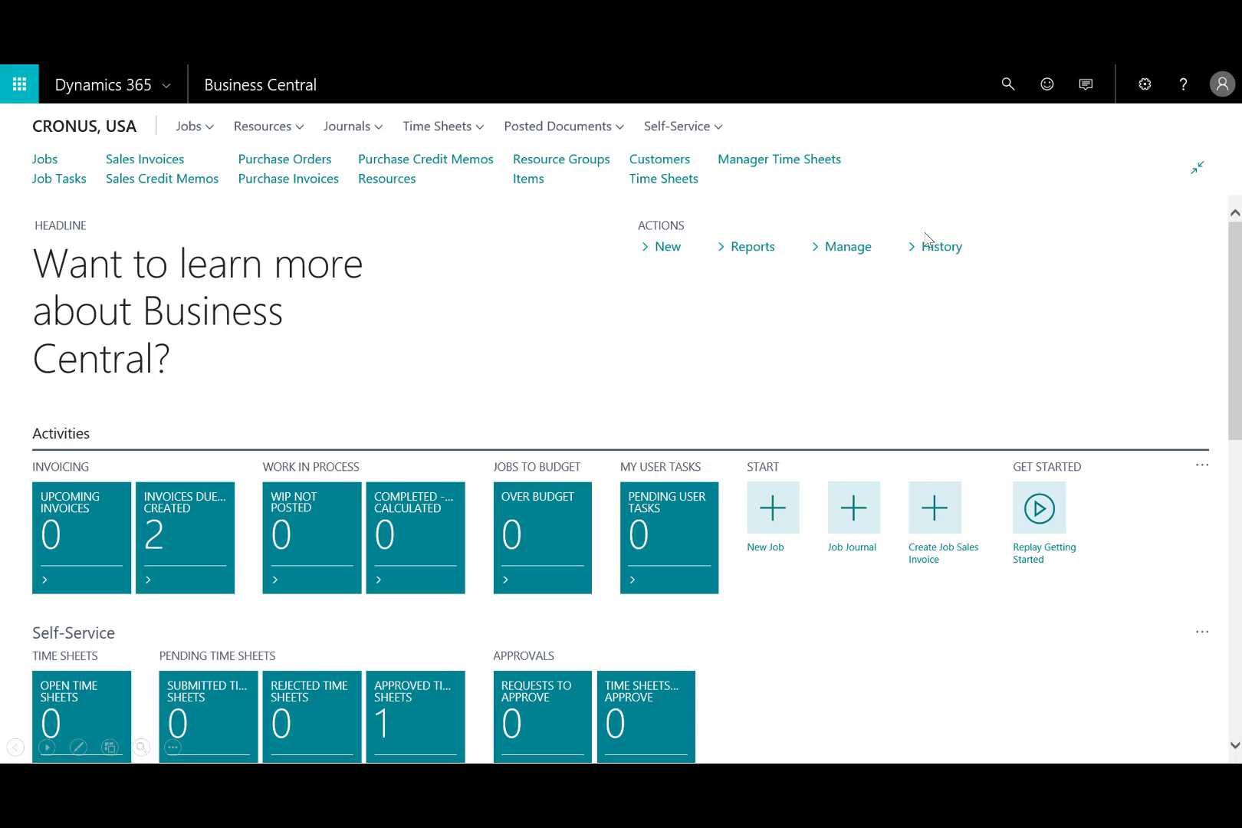
pyautogui.click(877, 491)
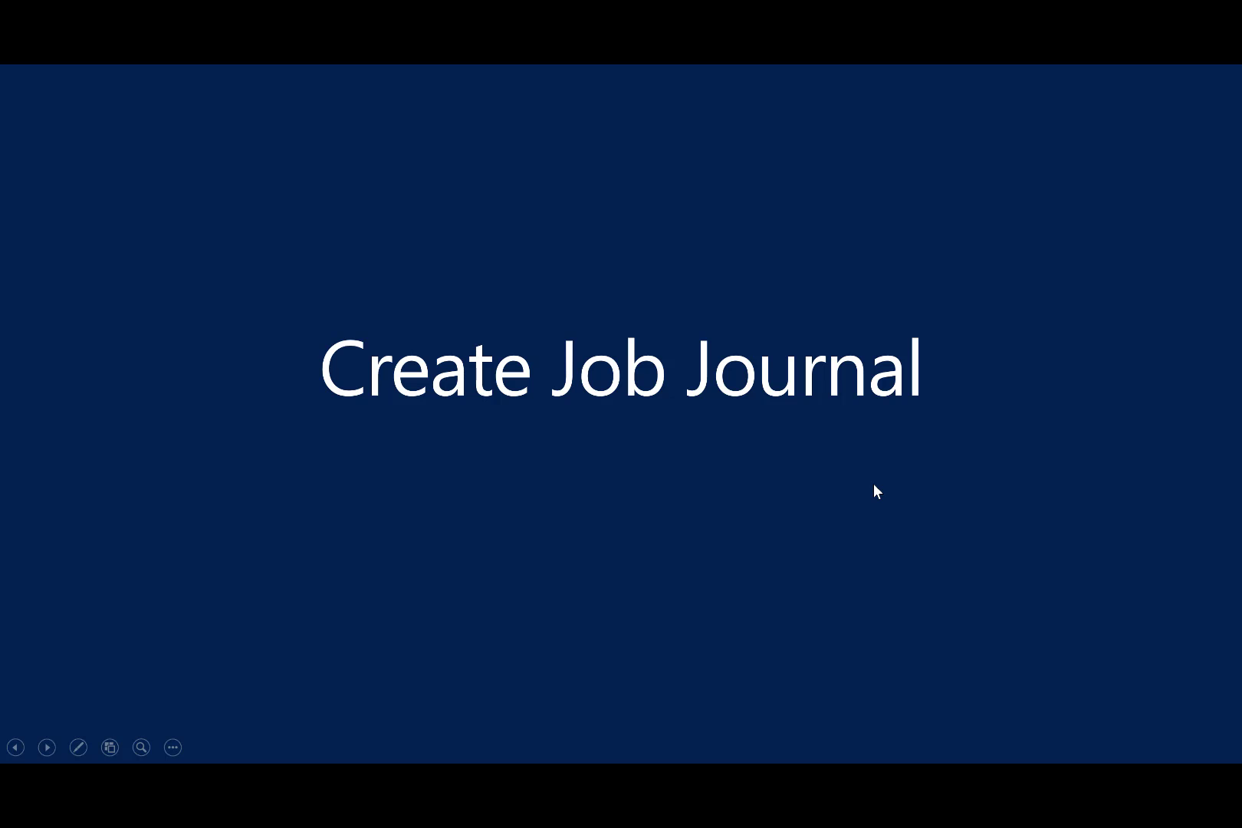
pyautogui.click(877, 490)
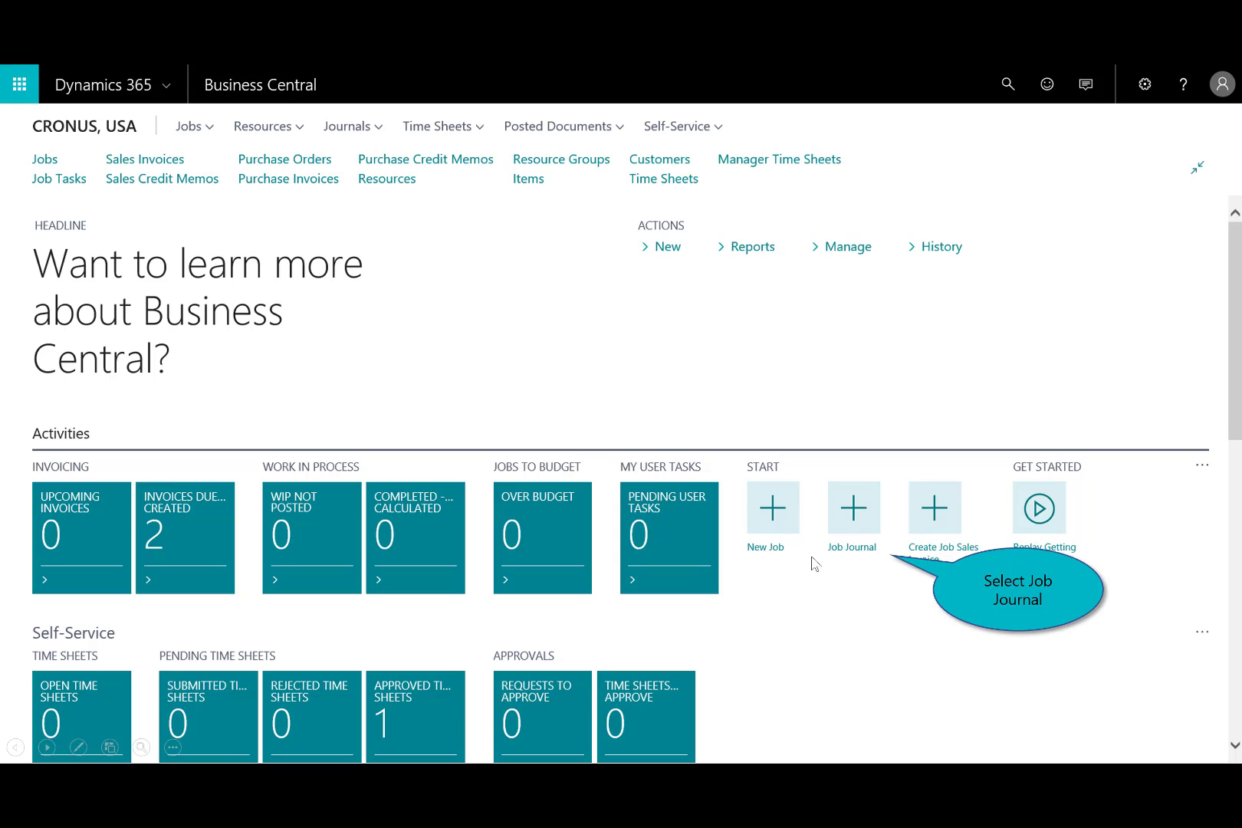
# - Fill the DEFAULT job journal with lines suggested from time sheets and post the journal
pyautogui.click(850, 534)
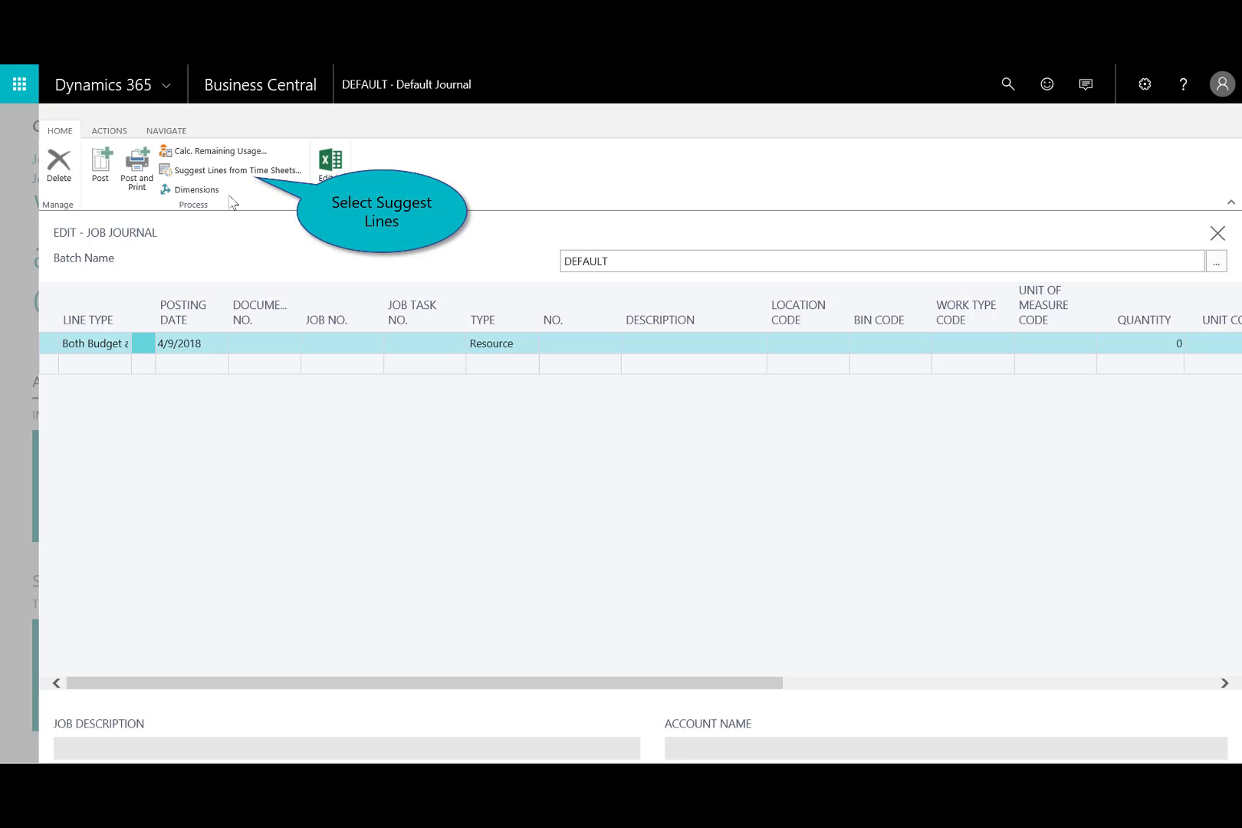
pyautogui.click(235, 168)
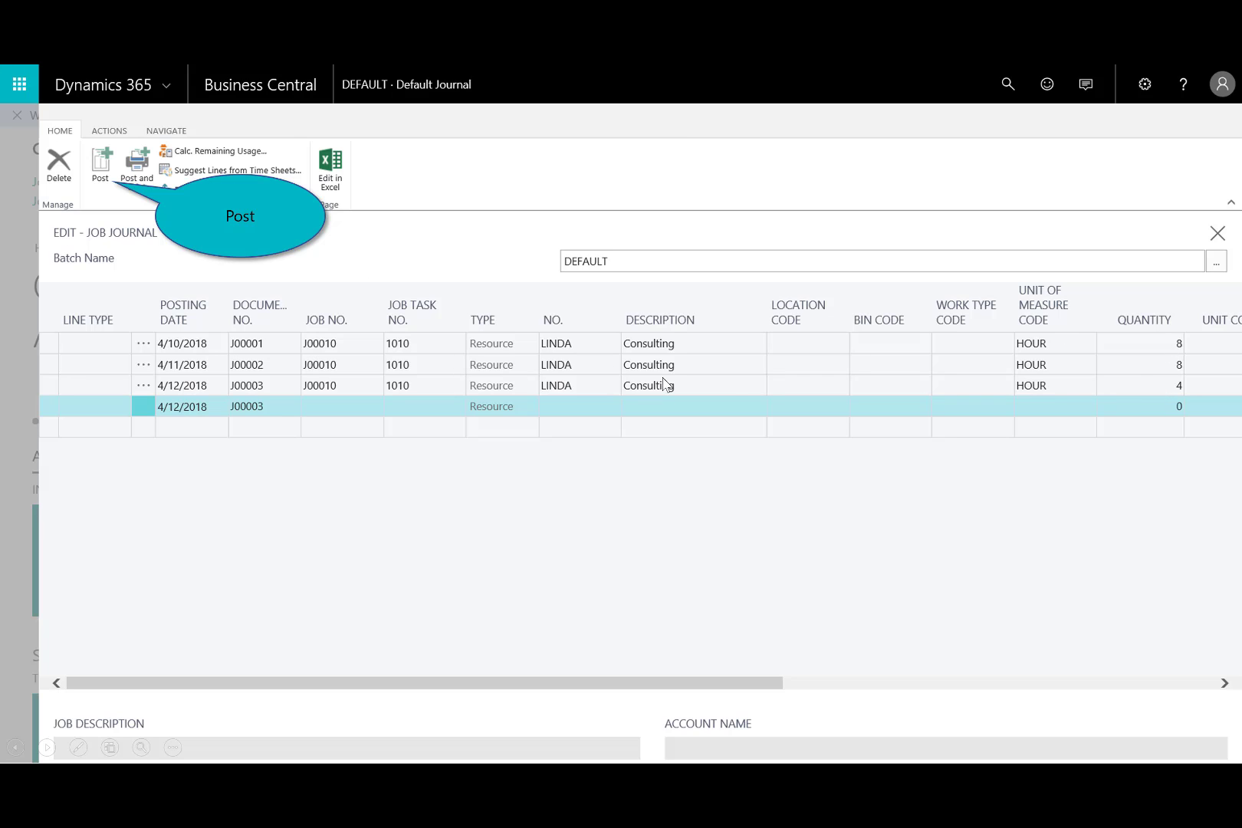
pyautogui.click(99, 173)
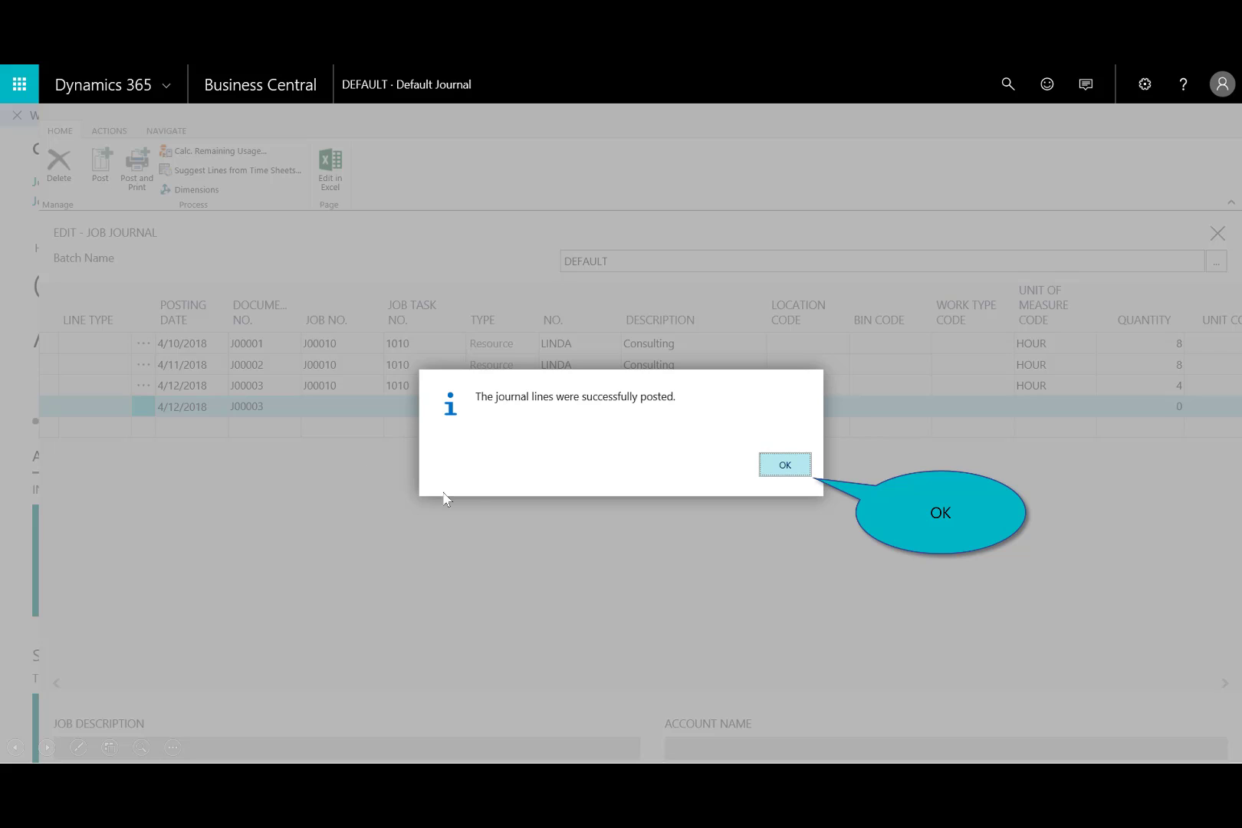
pyautogui.click(788, 466)
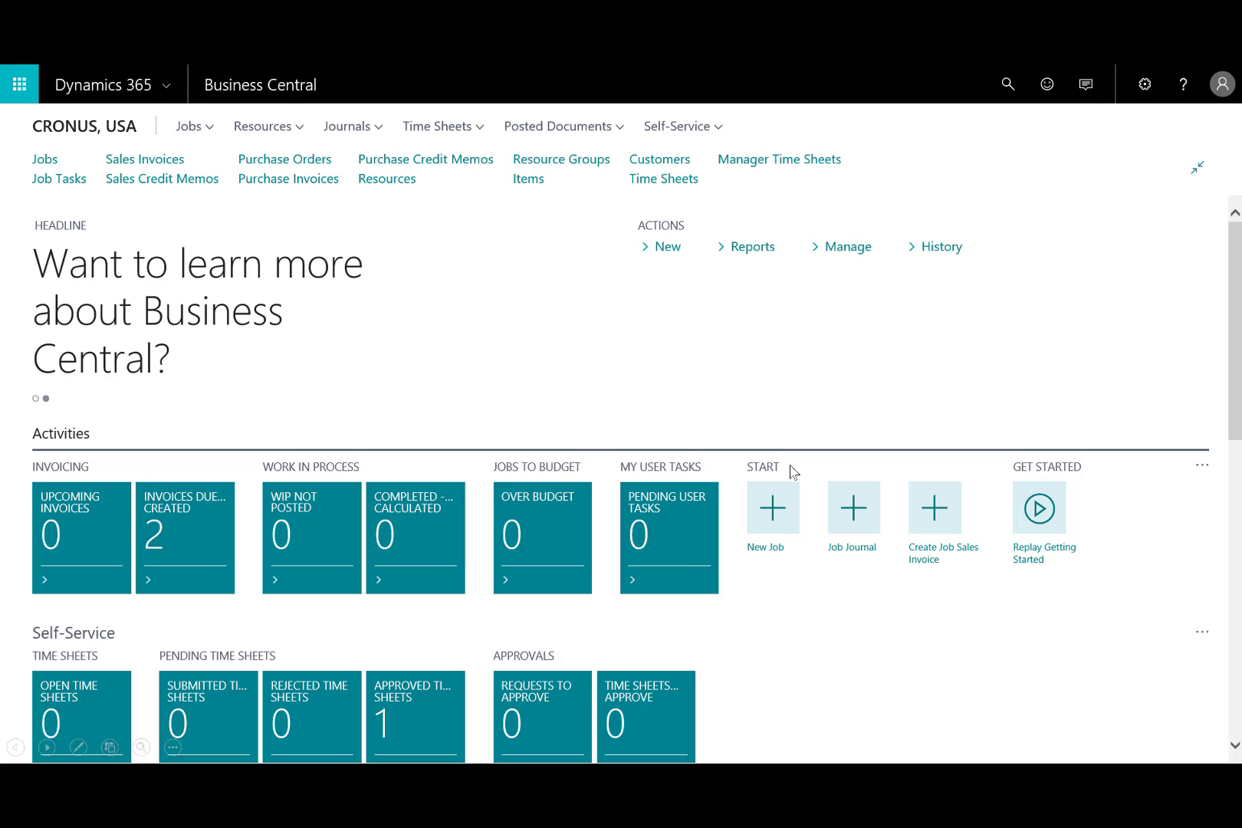
pyautogui.click(745, 399)
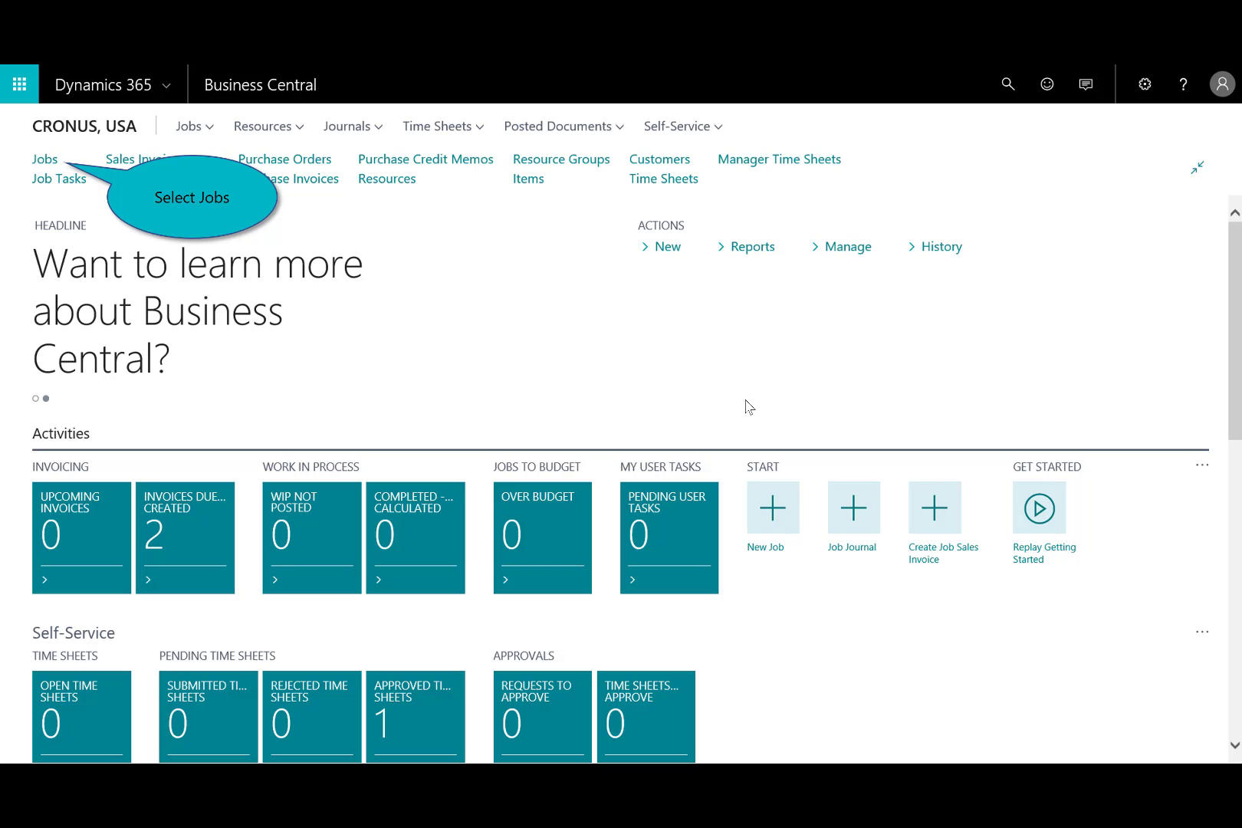
# - Create a job sales invoice for J00010, New Office Remodel, with posting date 4/9/2018 and one invoice per job
pyautogui.click(45, 162)
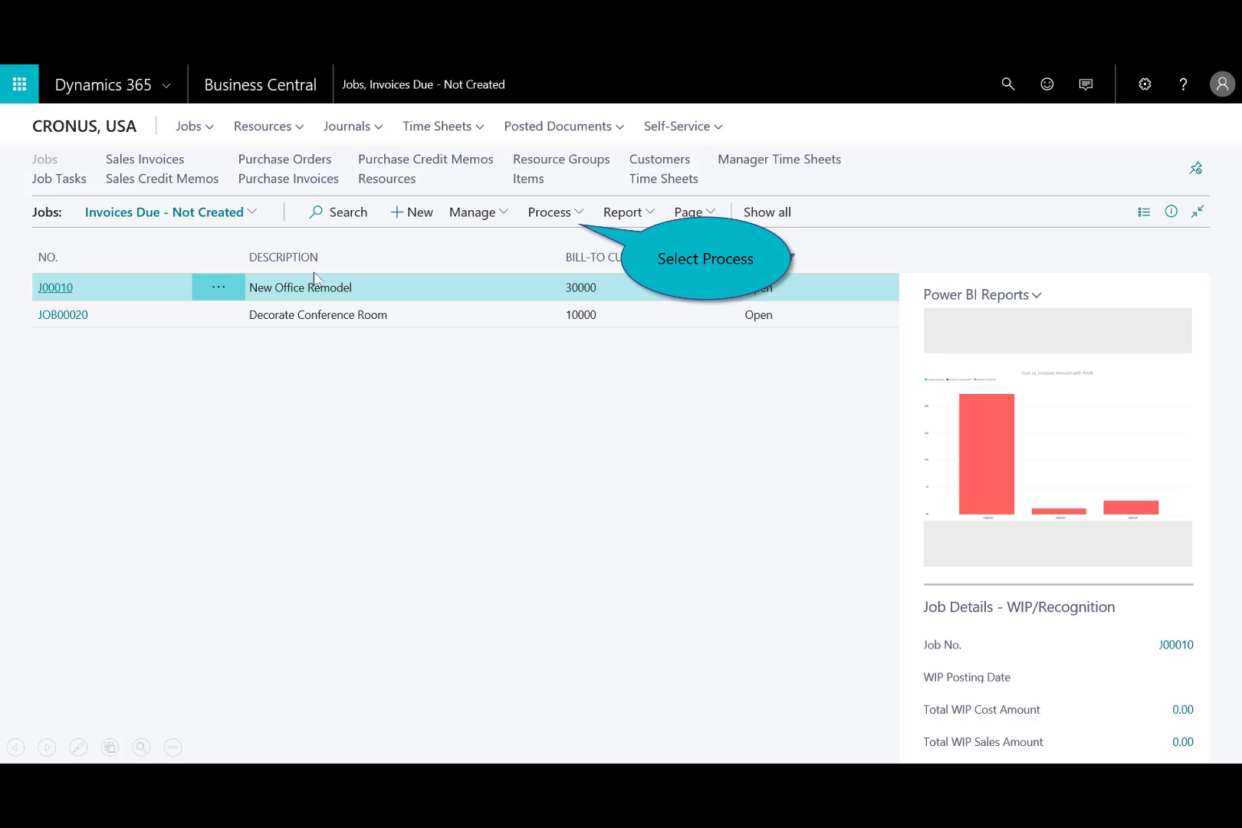
pyautogui.click(571, 215)
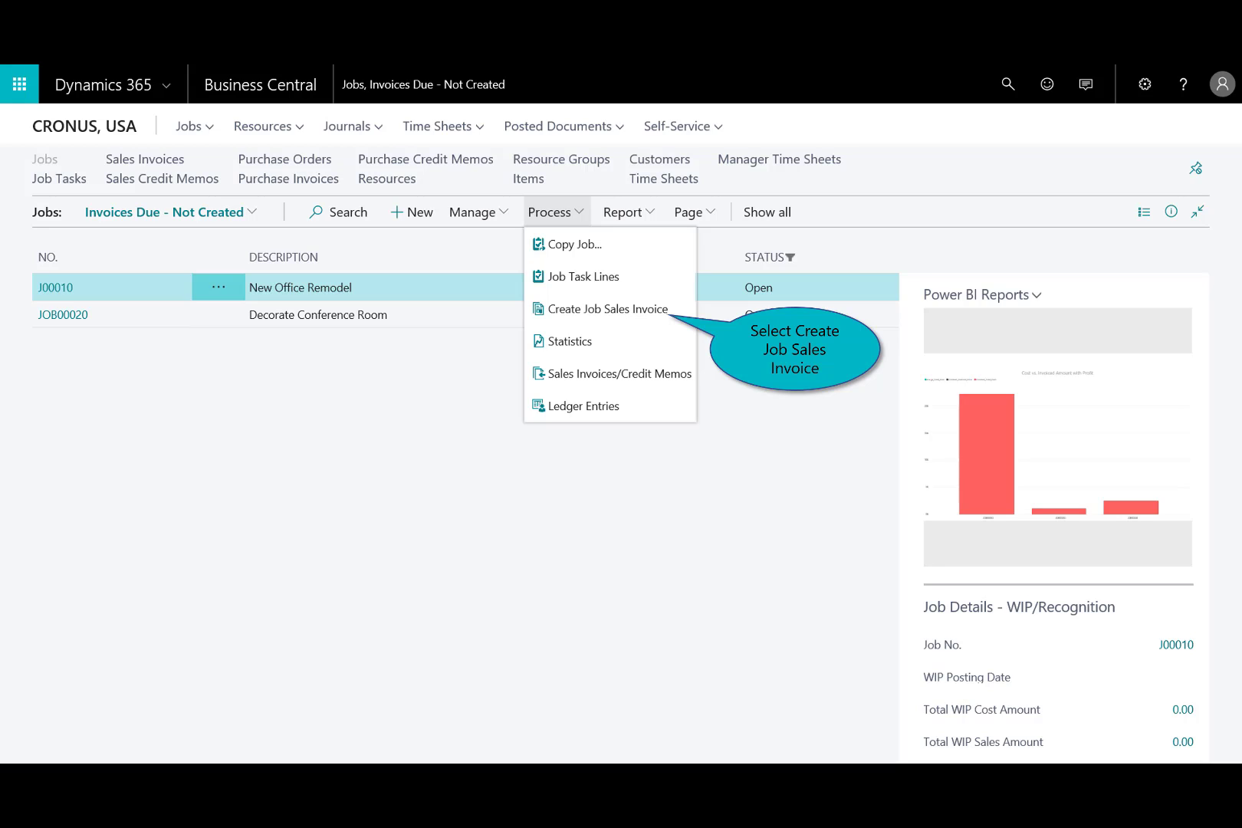
pyautogui.click(630, 310)
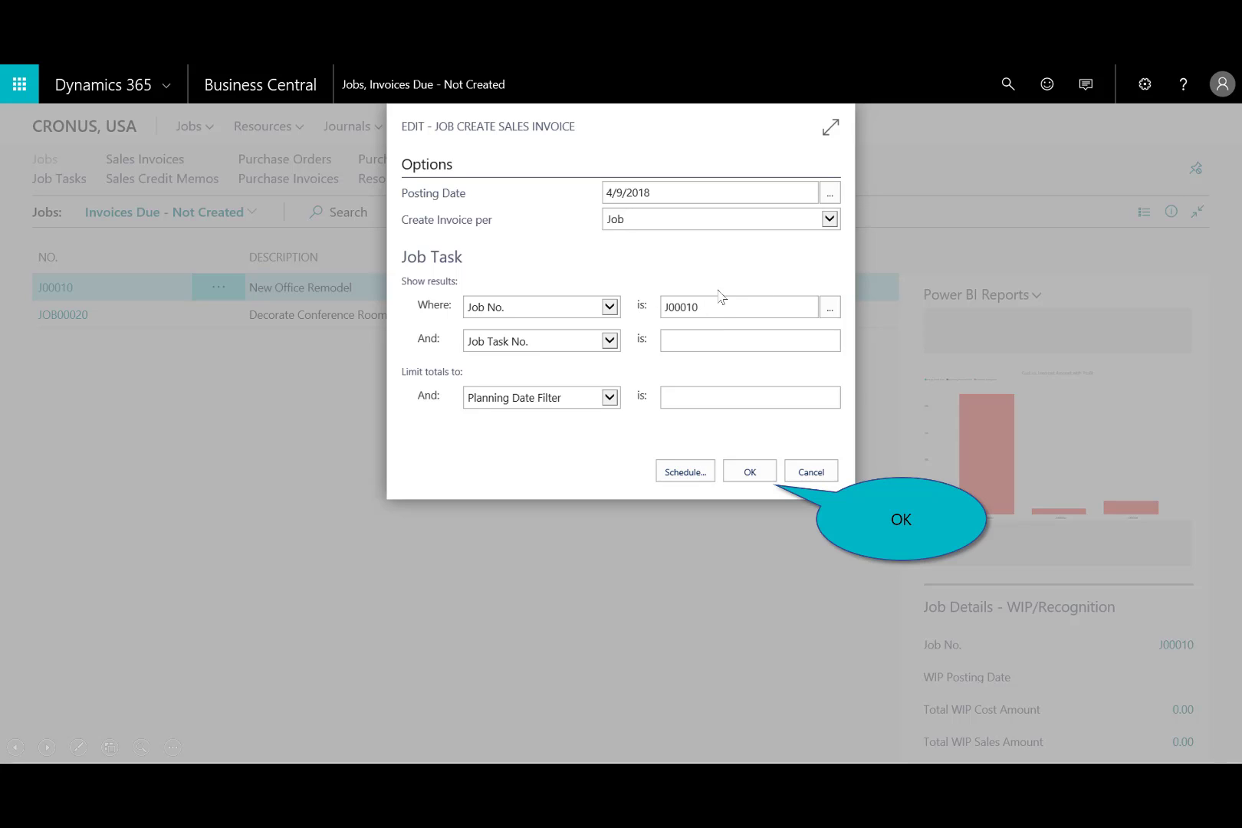
pyautogui.click(750, 474)
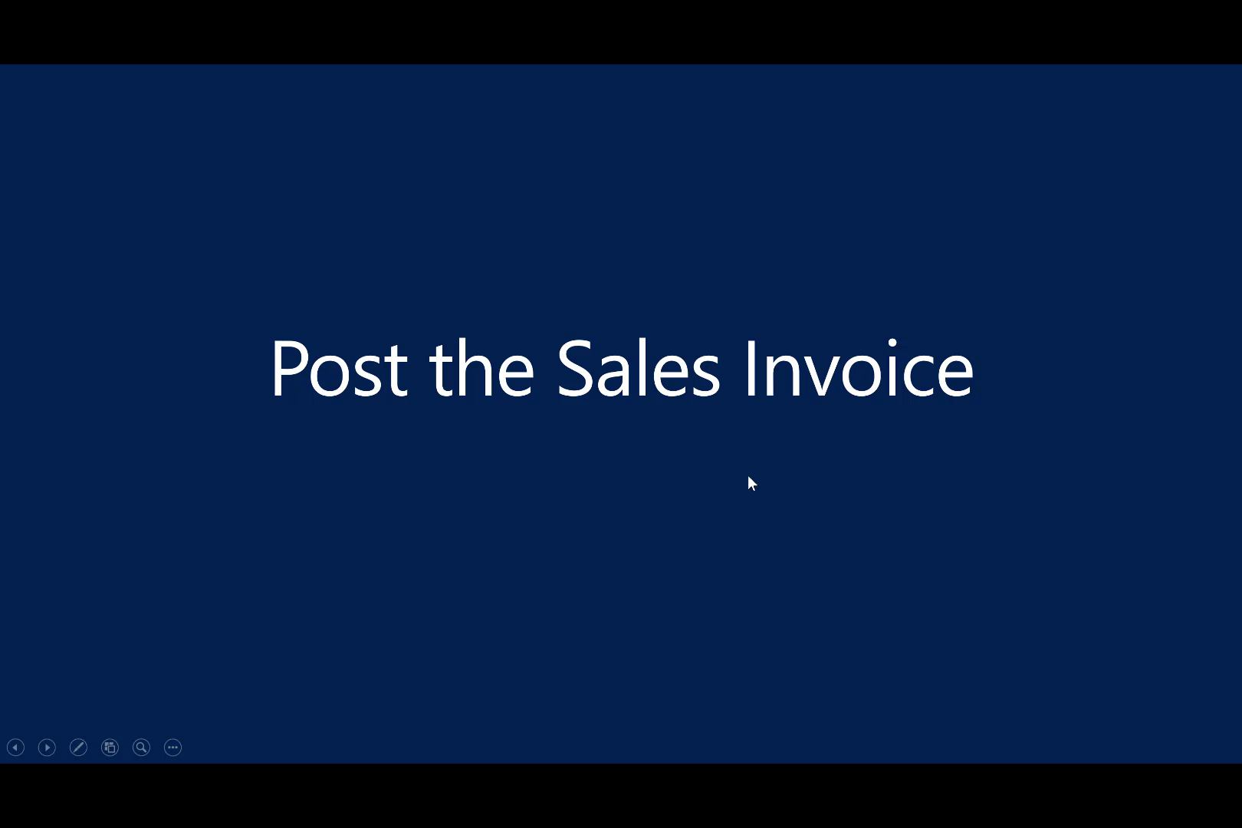
pyautogui.click(748, 475)
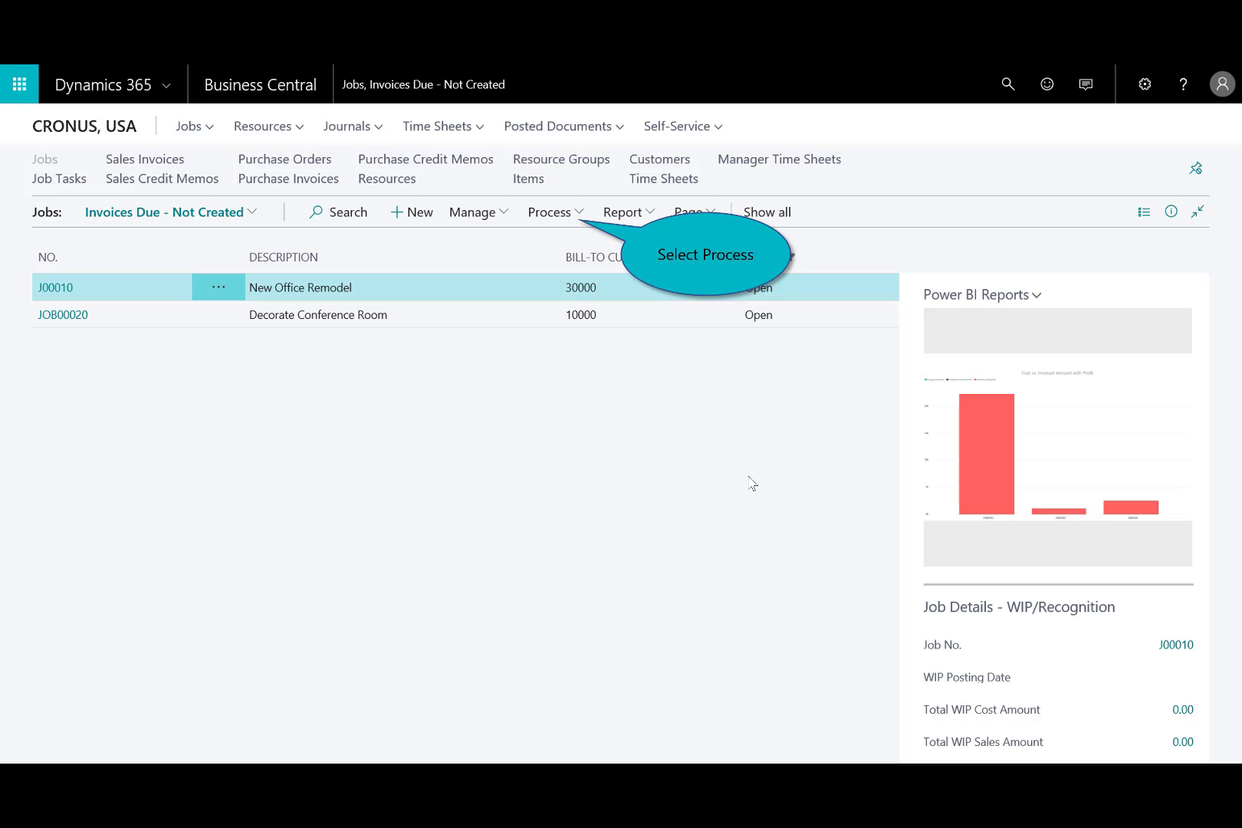
# - Open the sales invoice of the New Office Remodel job, post and send it, and close the resulting PDF invoice
pyautogui.click(559, 215)
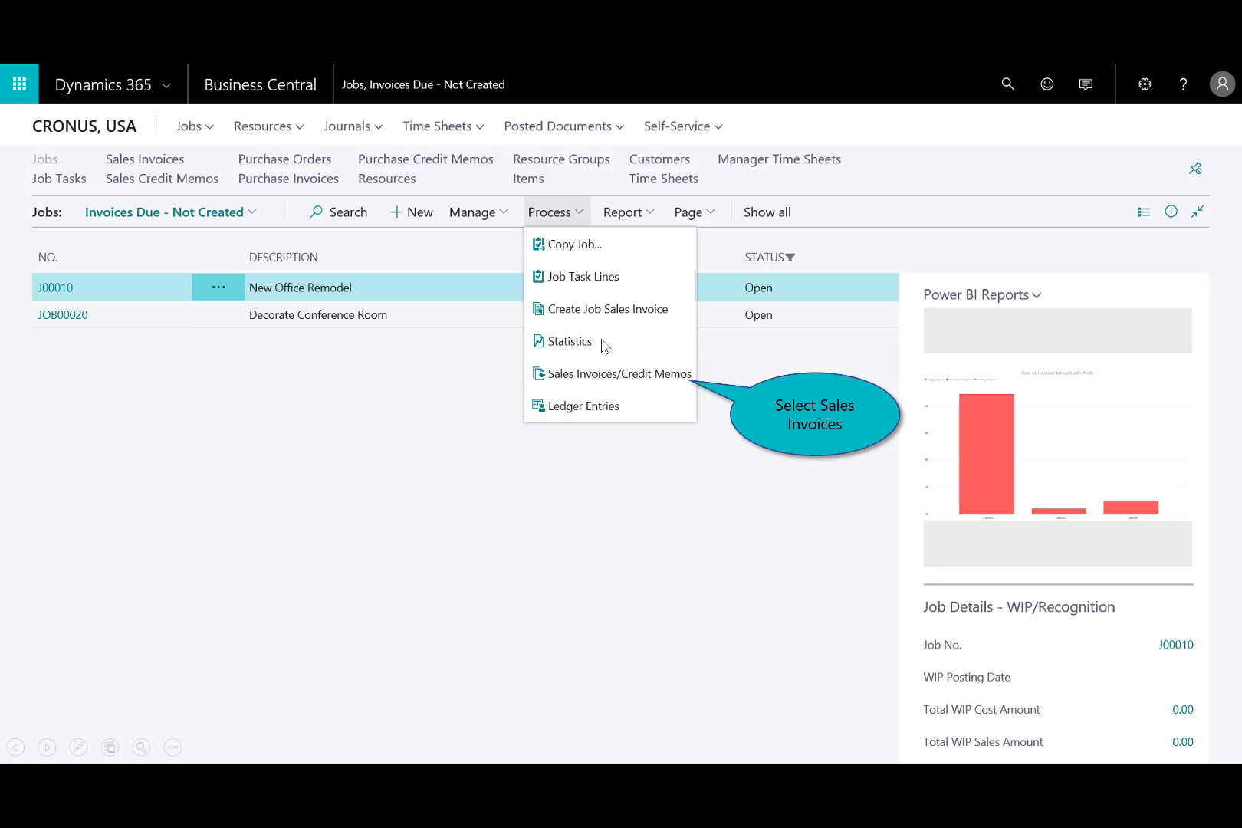
pyautogui.click(630, 376)
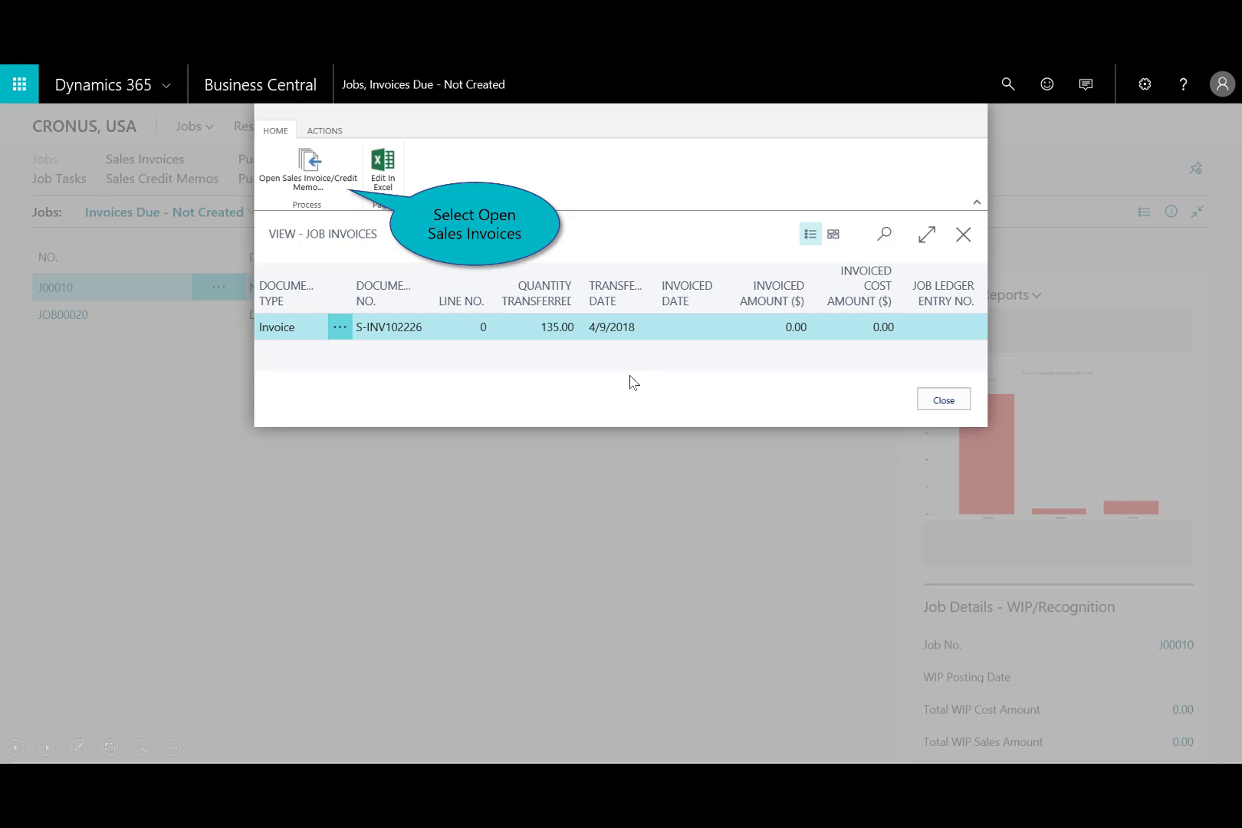
pyautogui.click(315, 175)
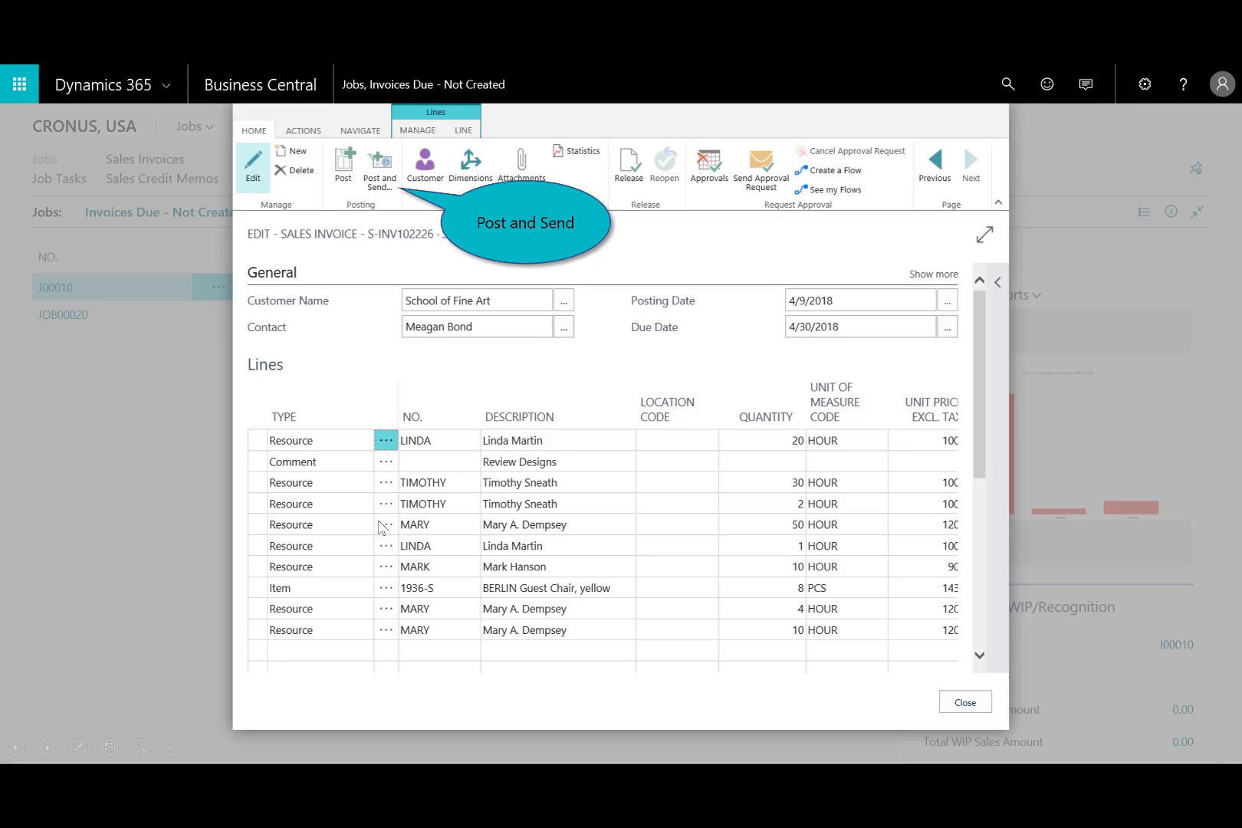
pyautogui.click(379, 173)
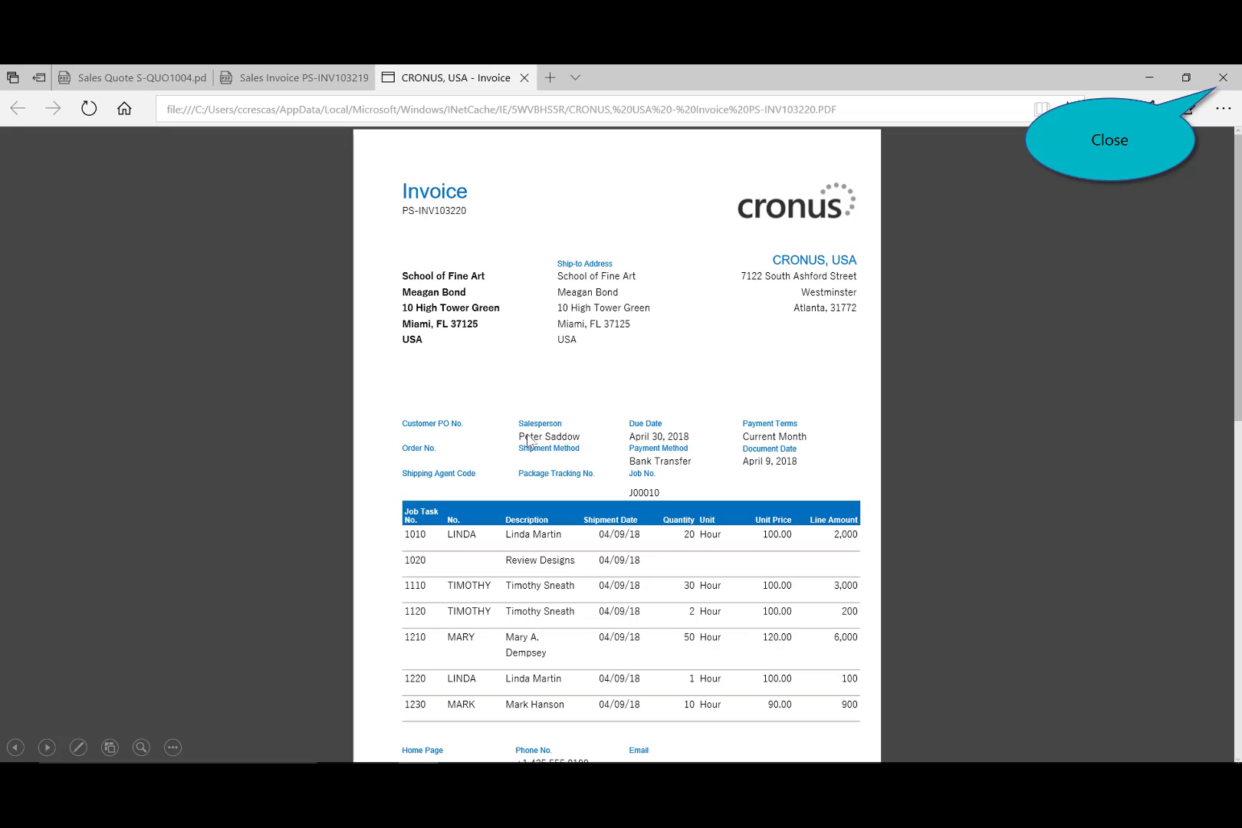
pyautogui.click(1222, 80)
pyautogui.click(1221, 86)
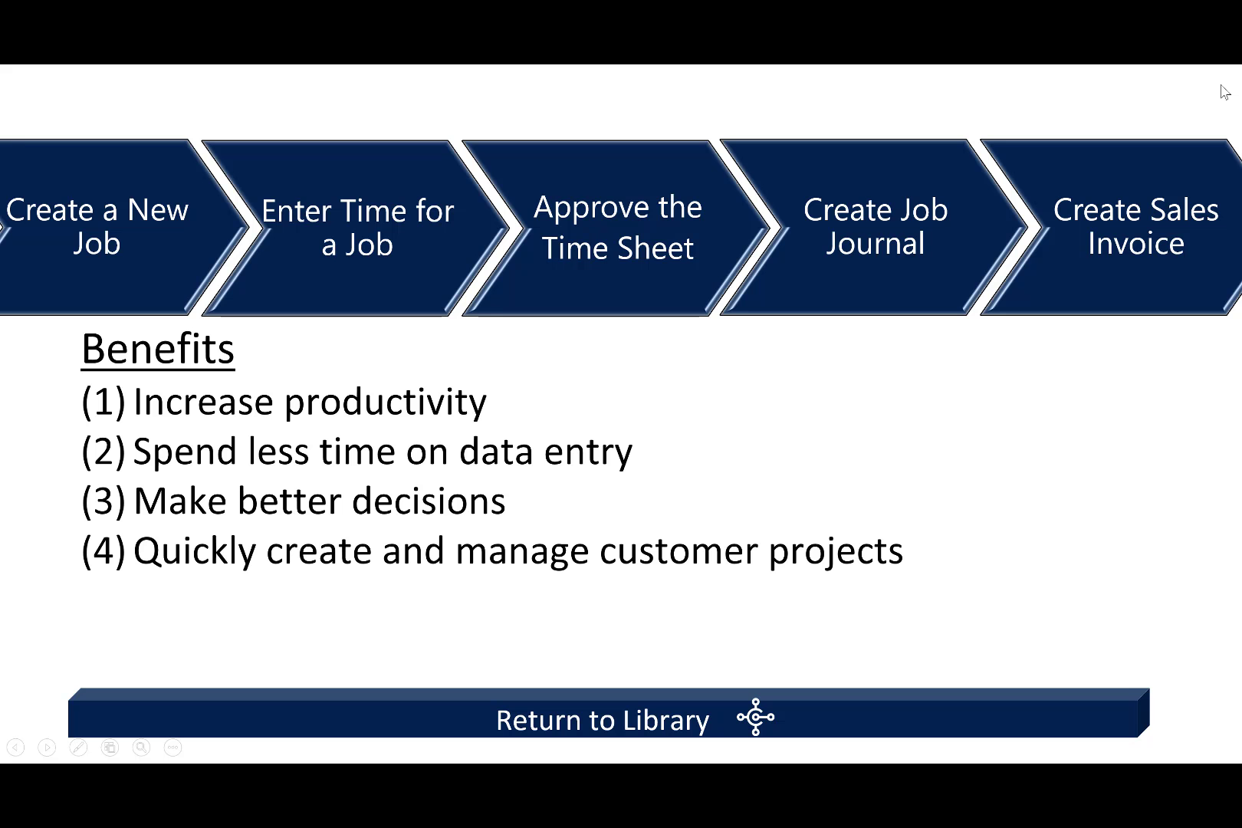